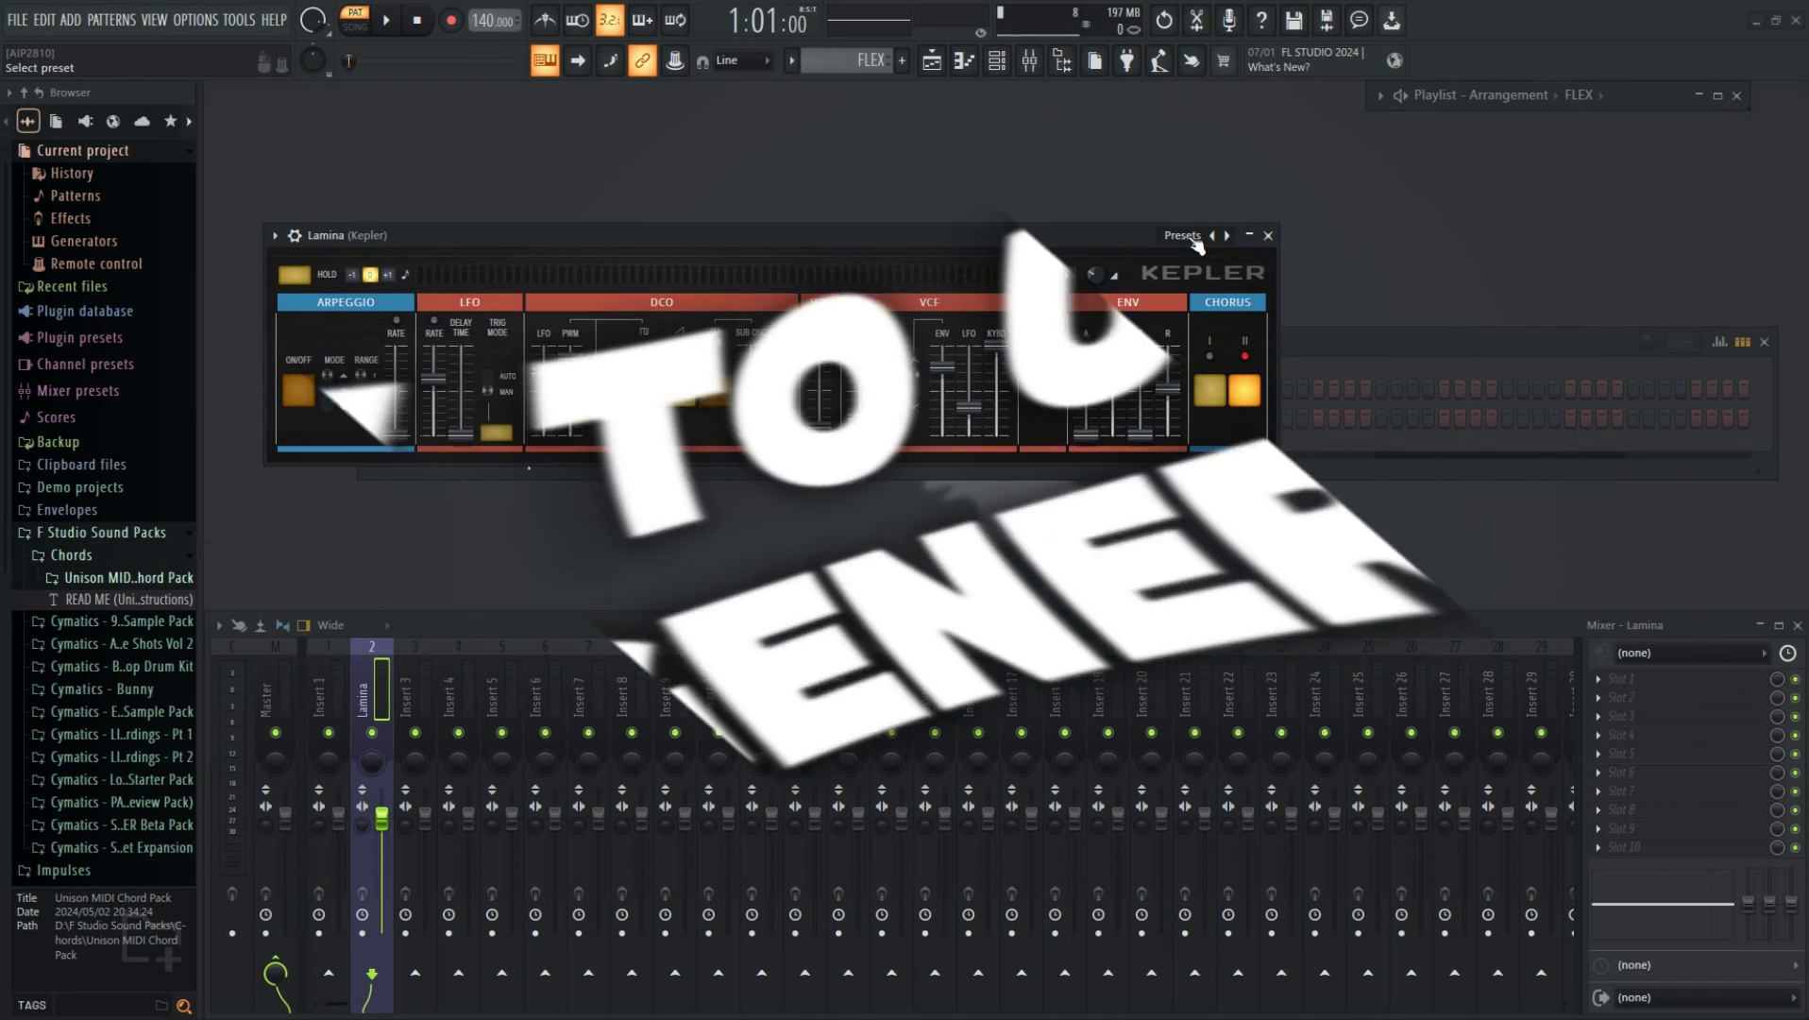
- Move the Channel rack to the top and open the Lamina channel's options menu
left_click_drag(1351, 347, 1351, 92)
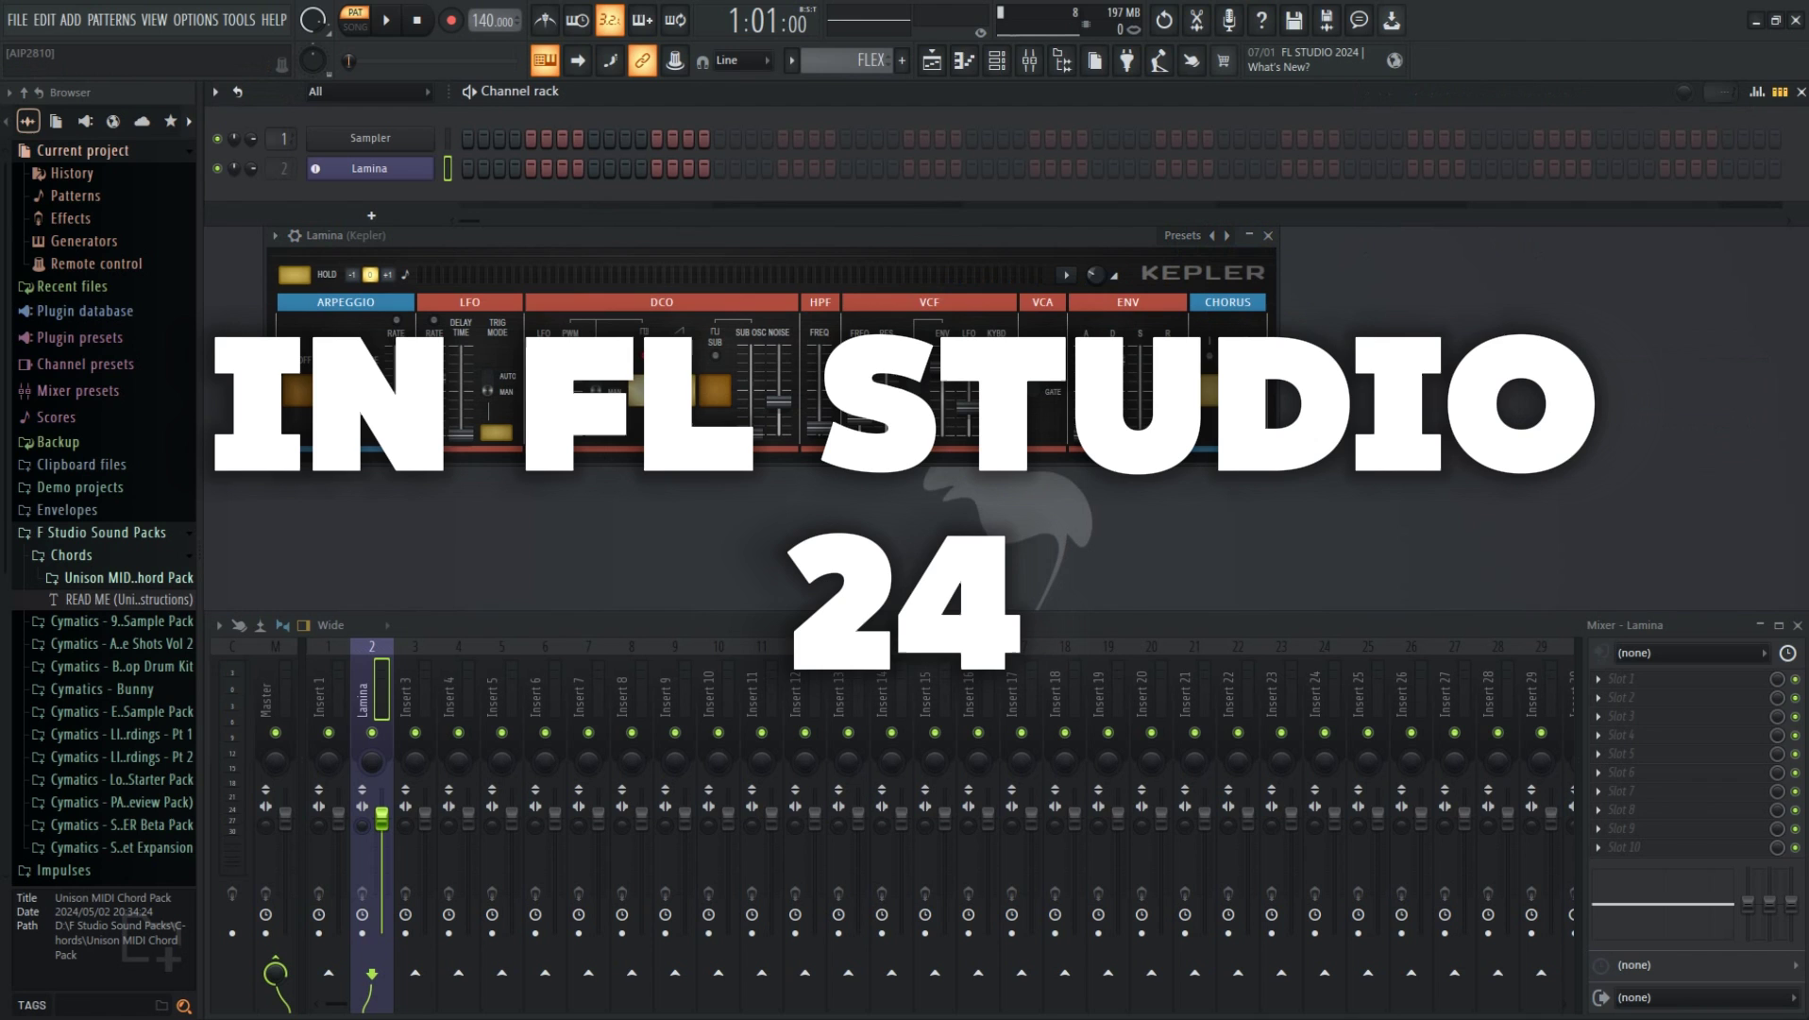
right_click(378, 174)
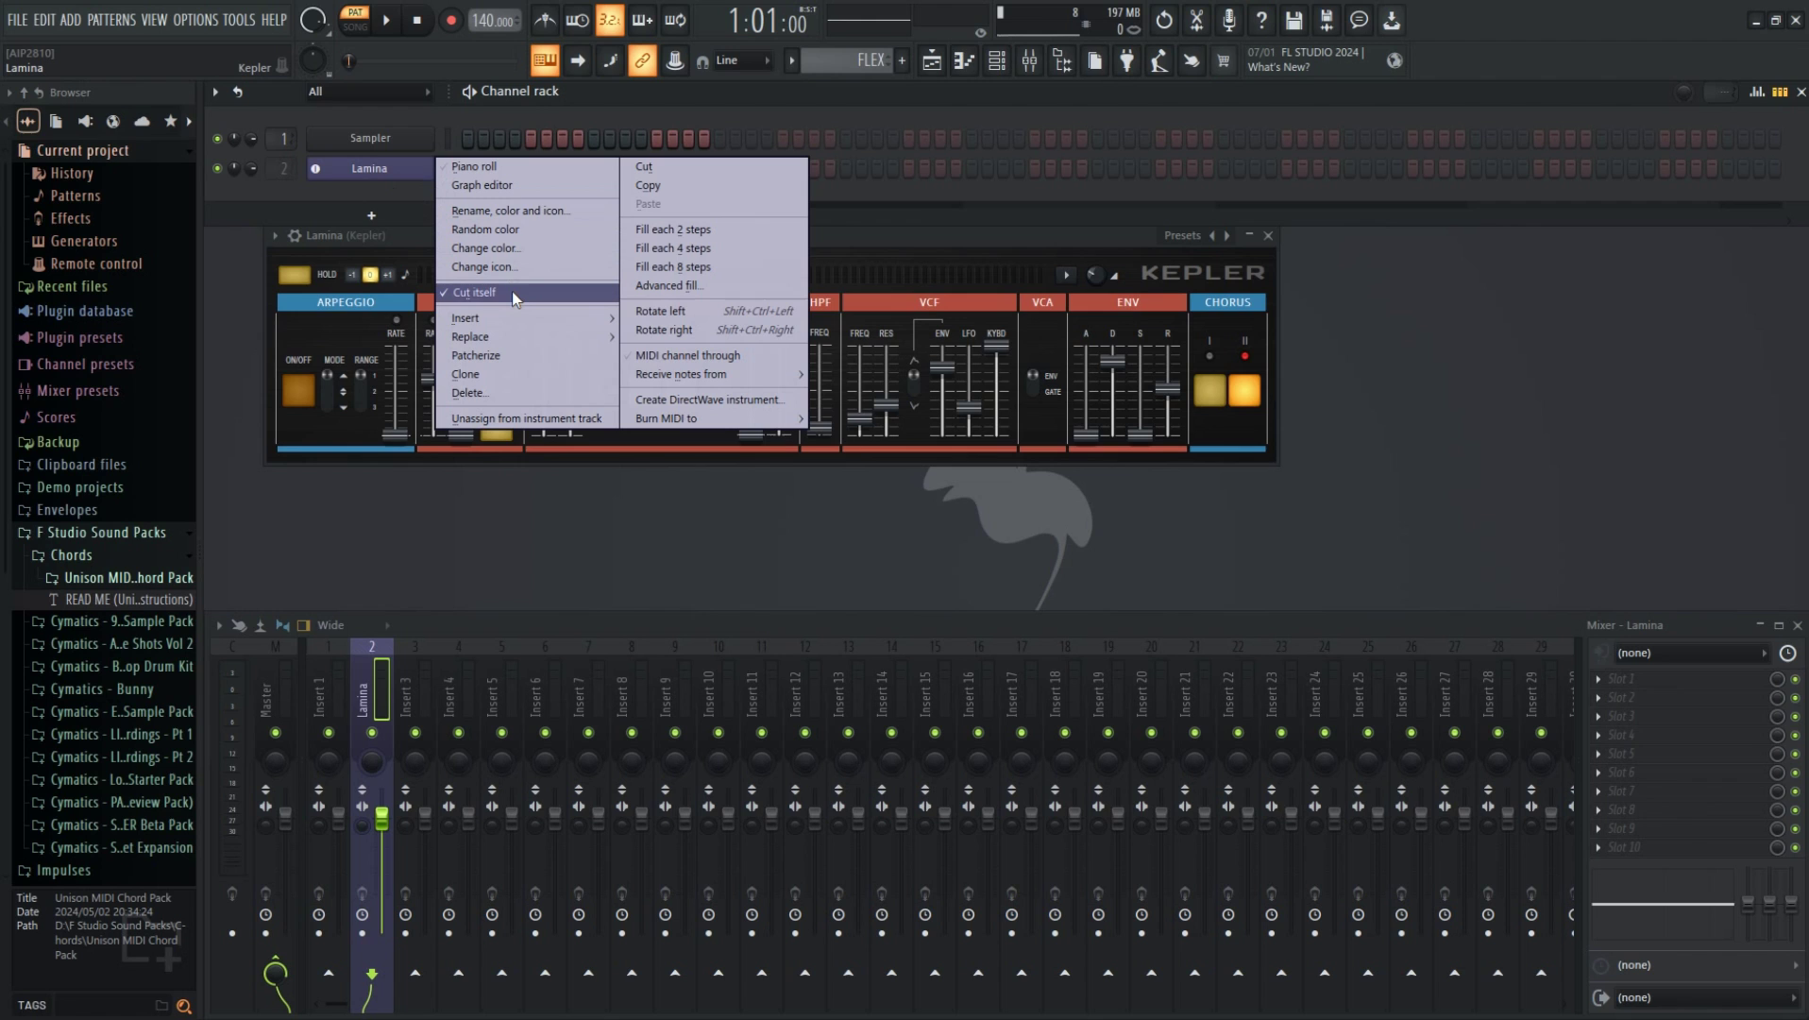
- Open Lamina in the piano roll and launch Tools > Generate chord progression
left_click(498, 170)
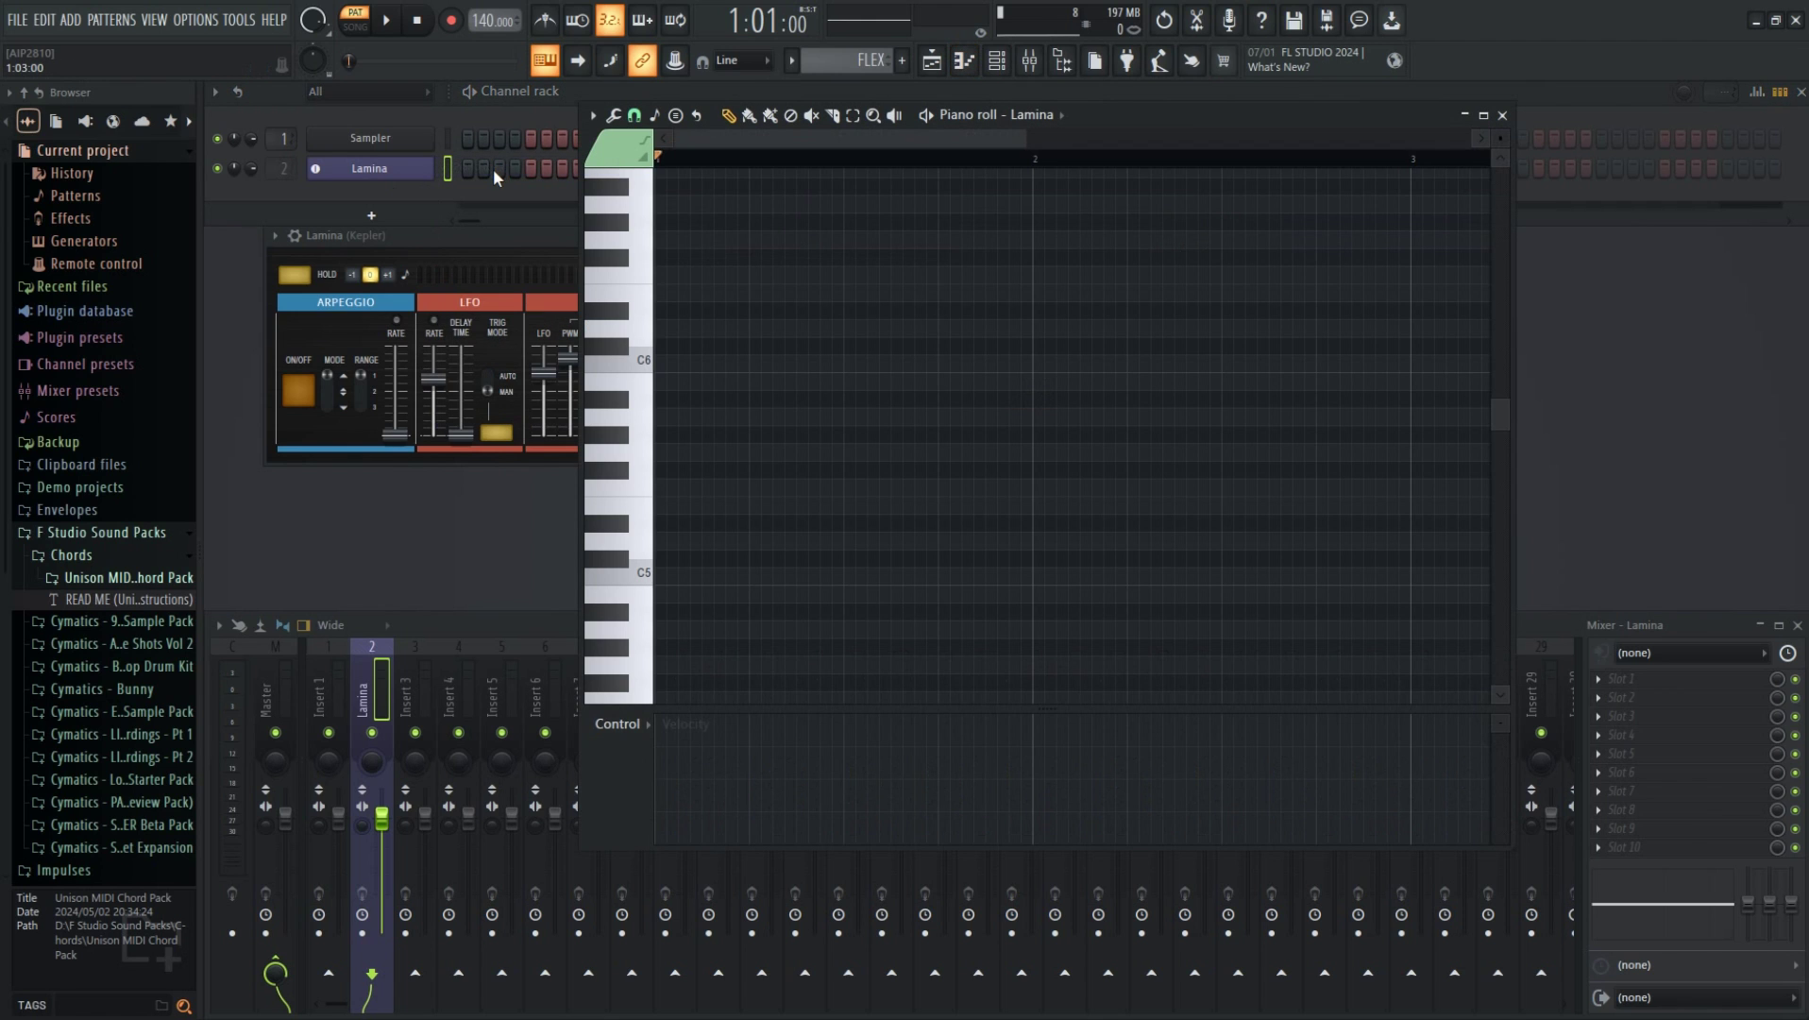
left_click(593, 116)
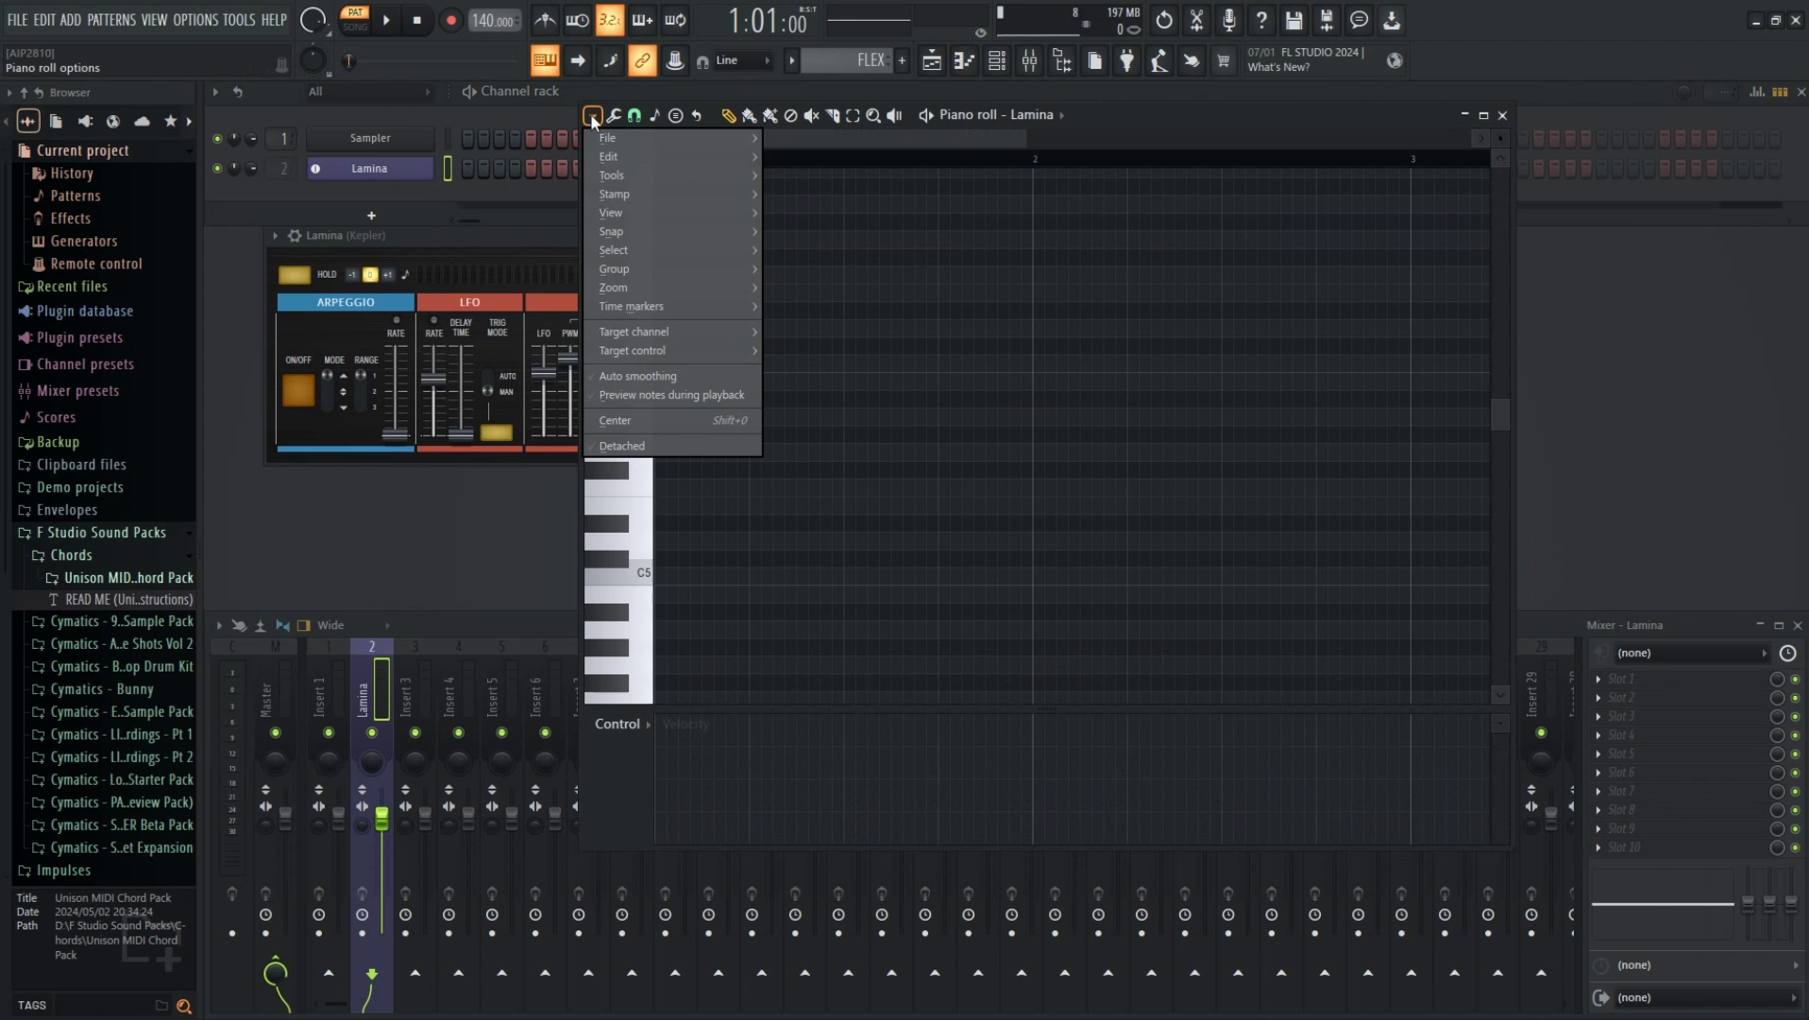
mouse_move(666, 161)
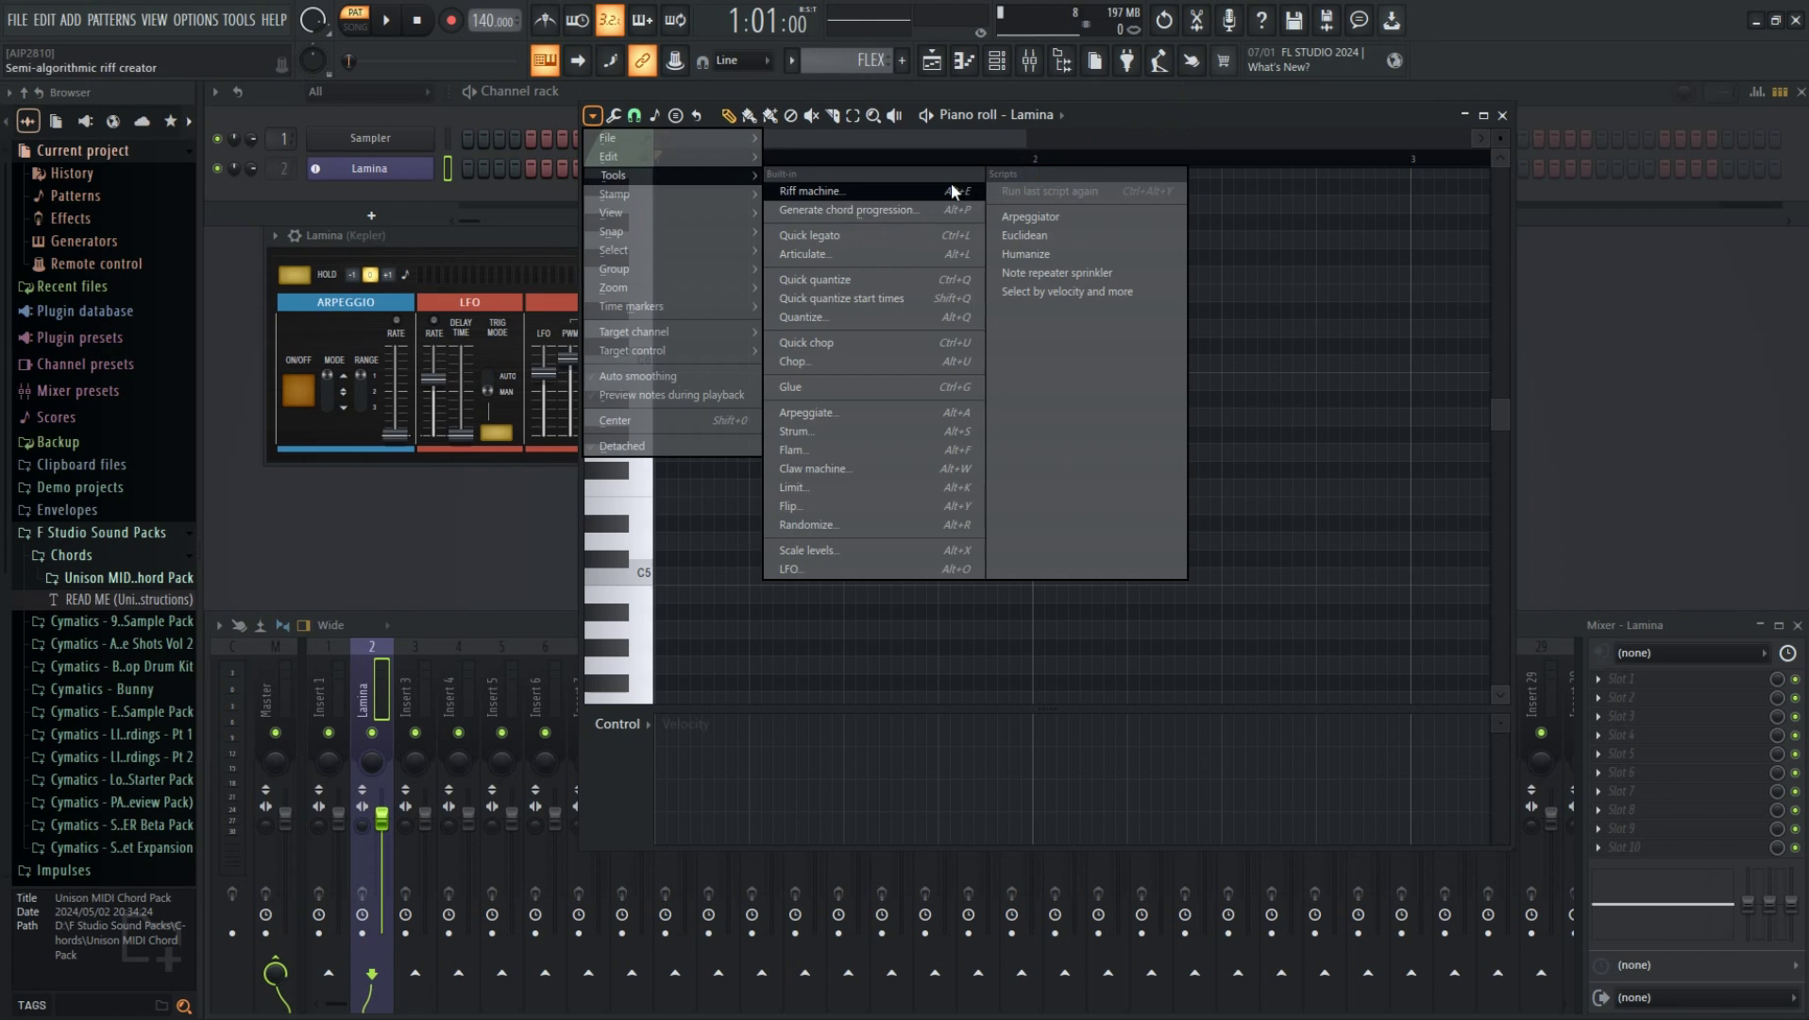
left_click(912, 210)
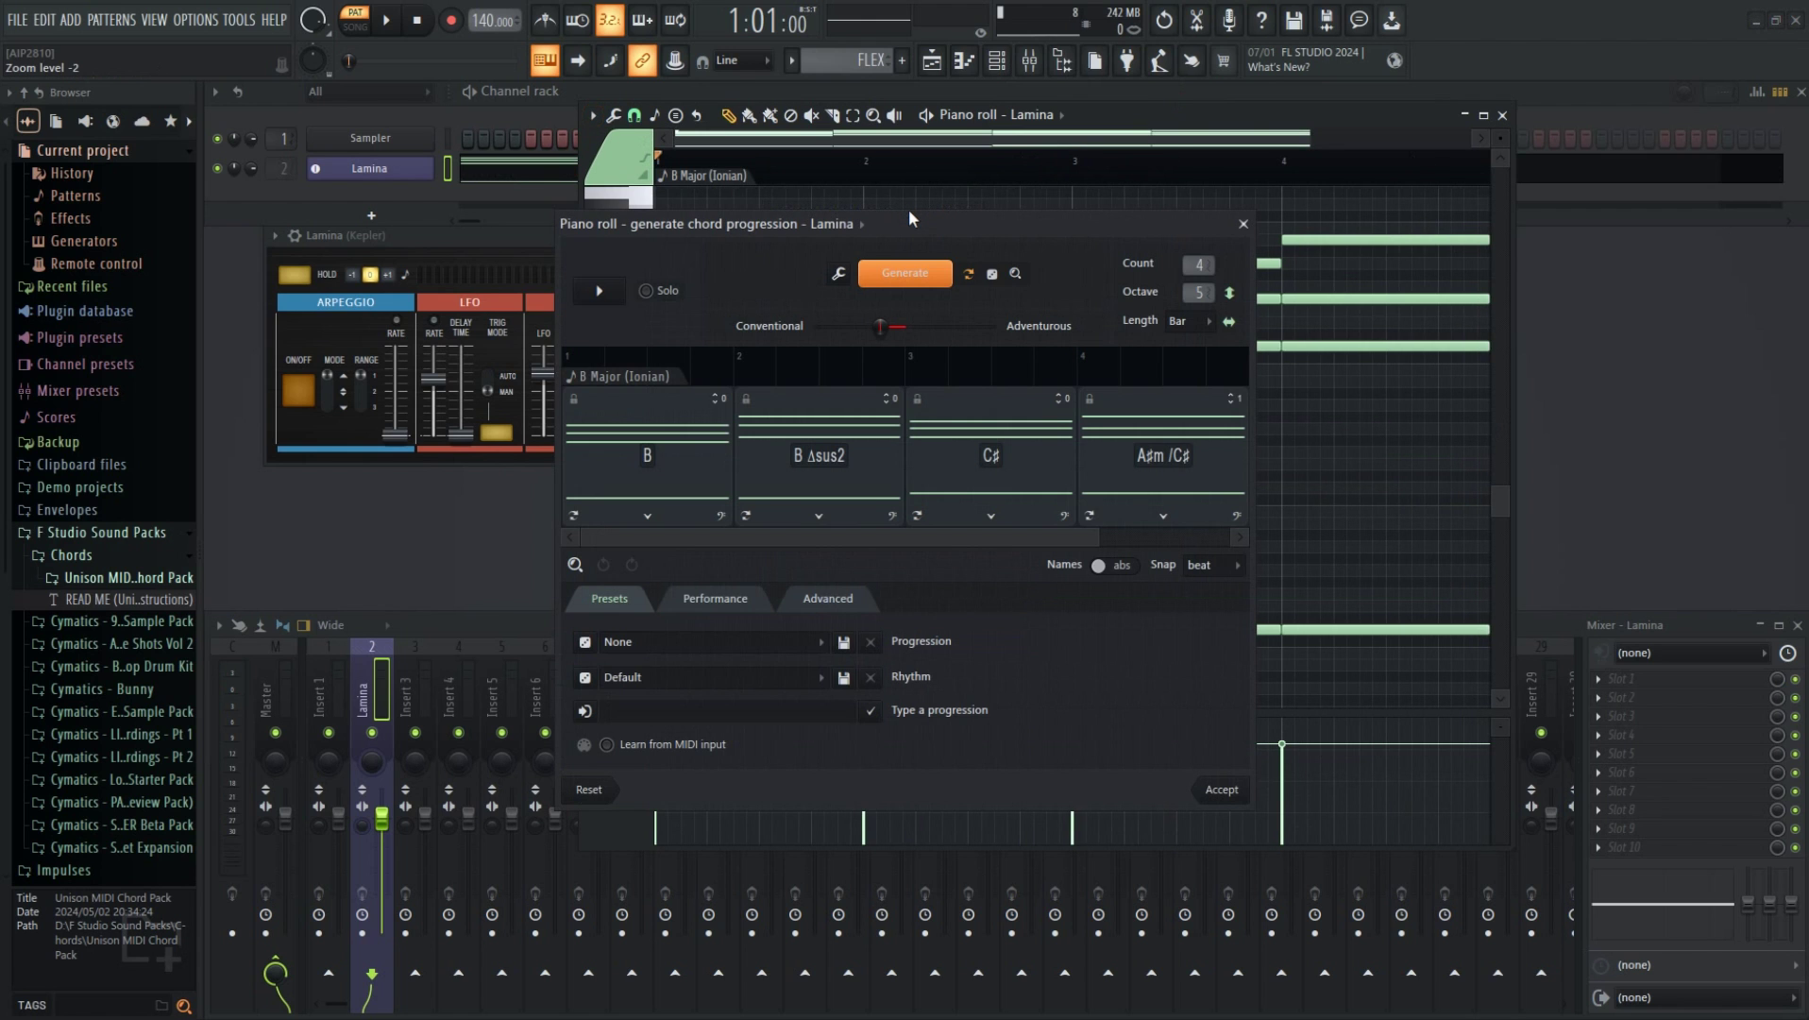
- Move the chord progression window up-left and preview the B, B sus2, C♯, A♯m/C♯ progression
left_click_drag(909, 212, 835, 134)
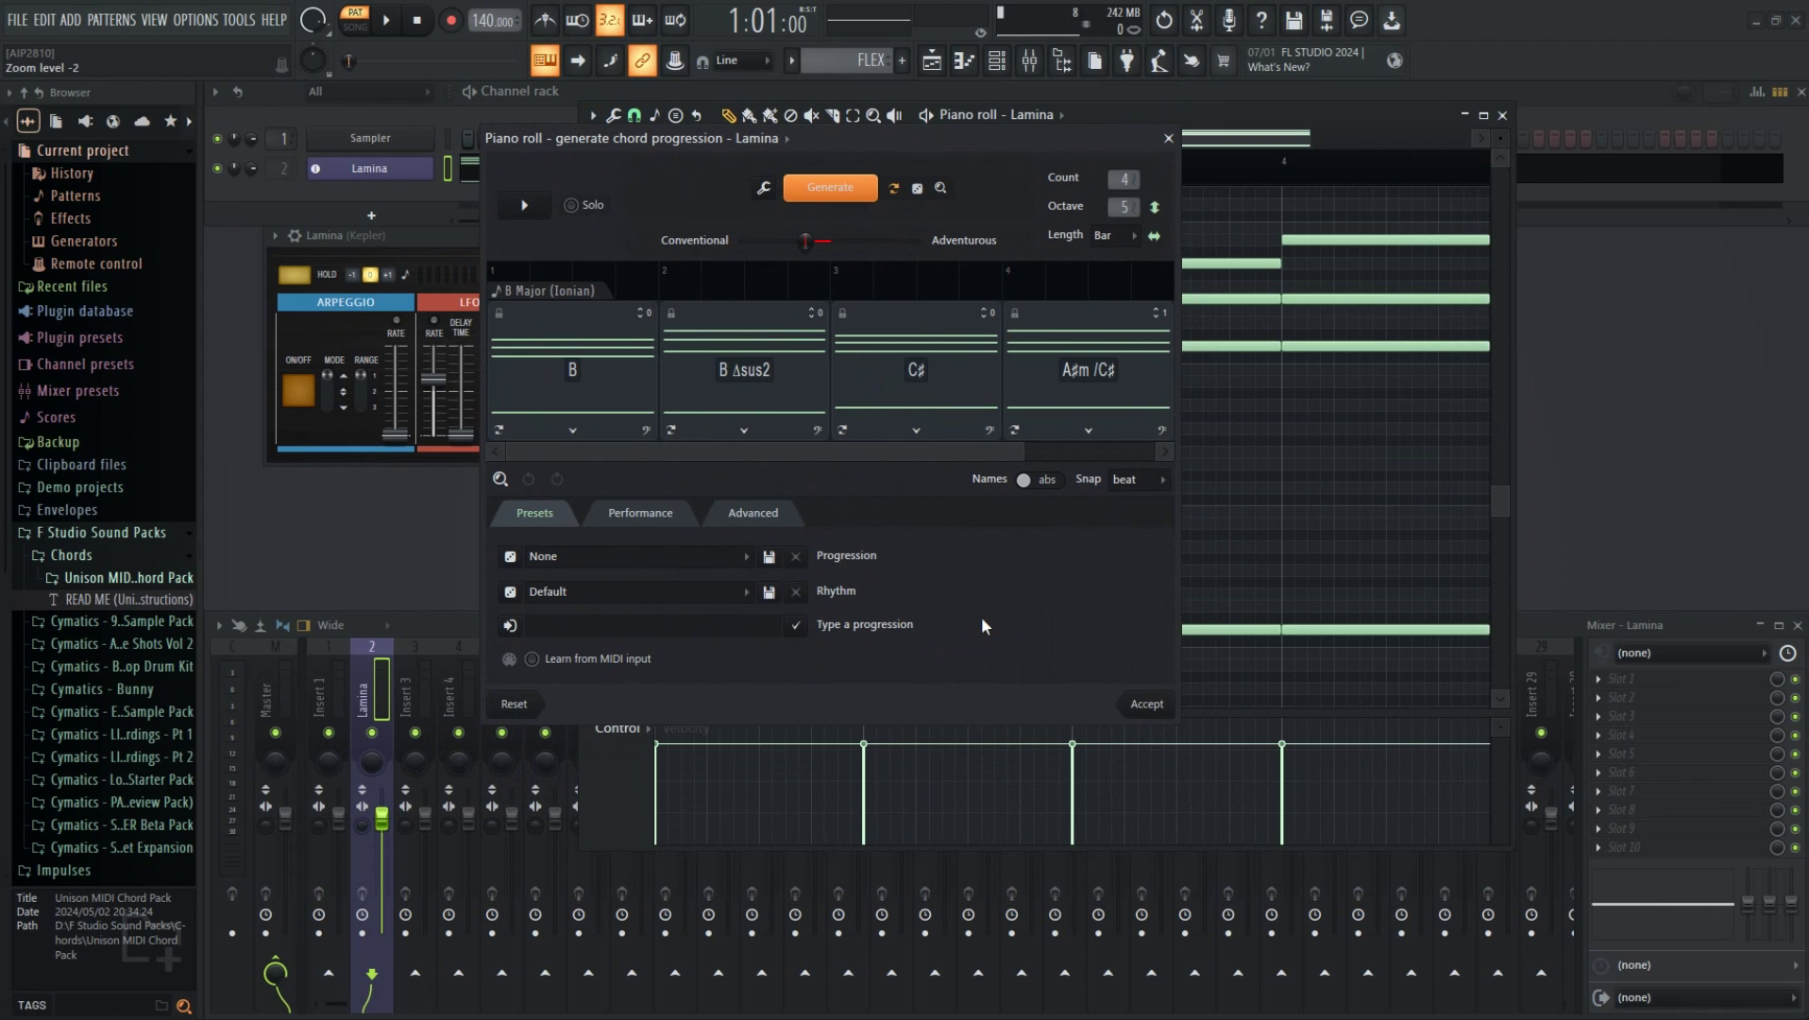
left_click(525, 217)
- Replace the first chord with G♯m add9 and replay the progression
left_click(573, 432)
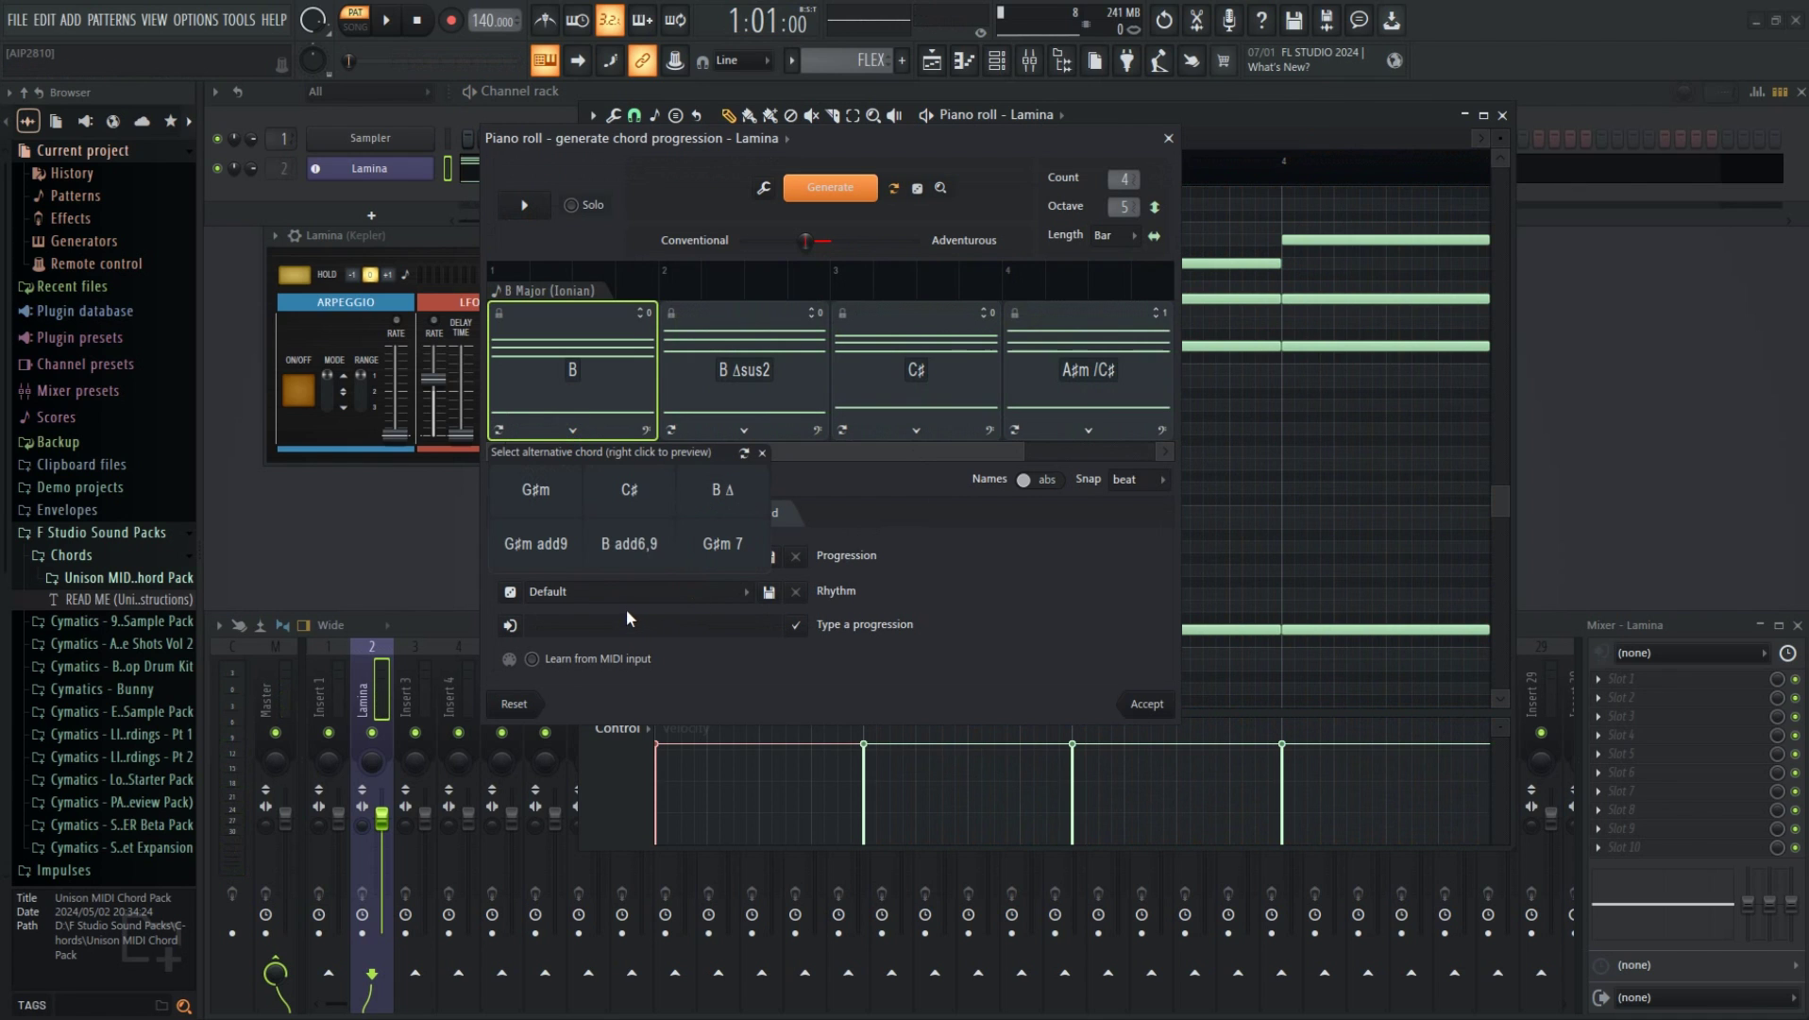
left_click(557, 525)
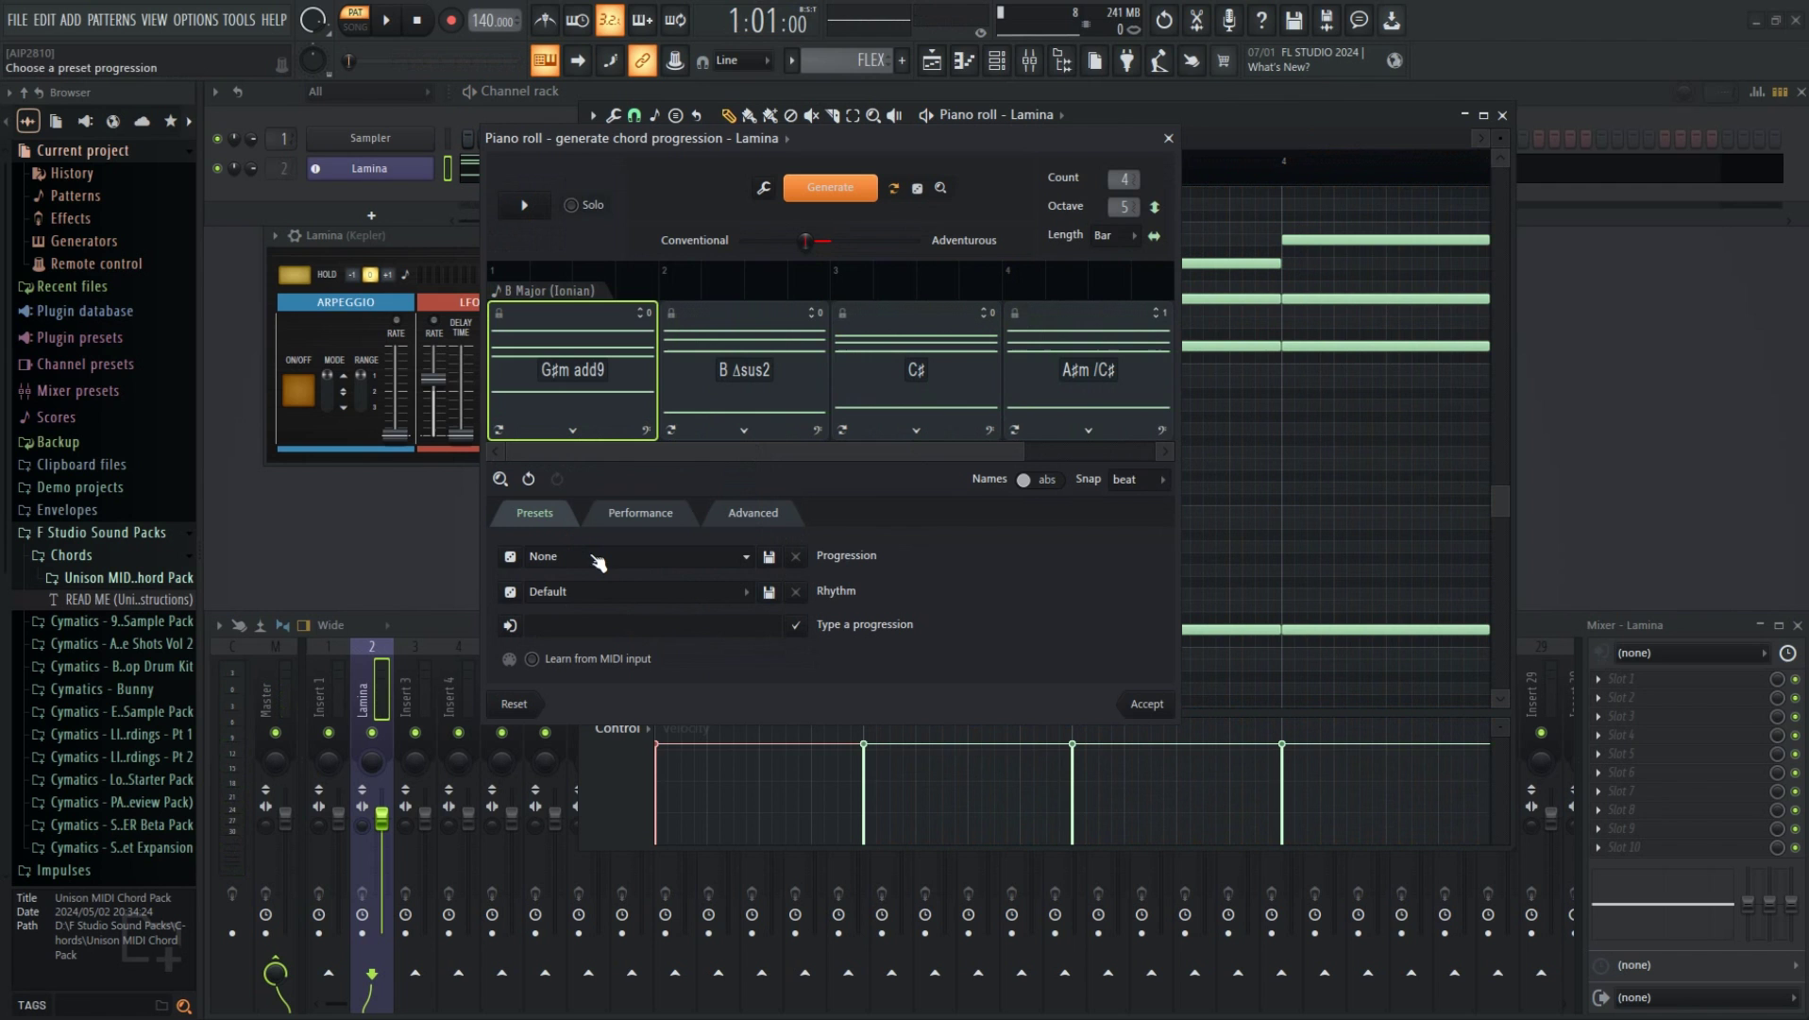
left_click(525, 206)
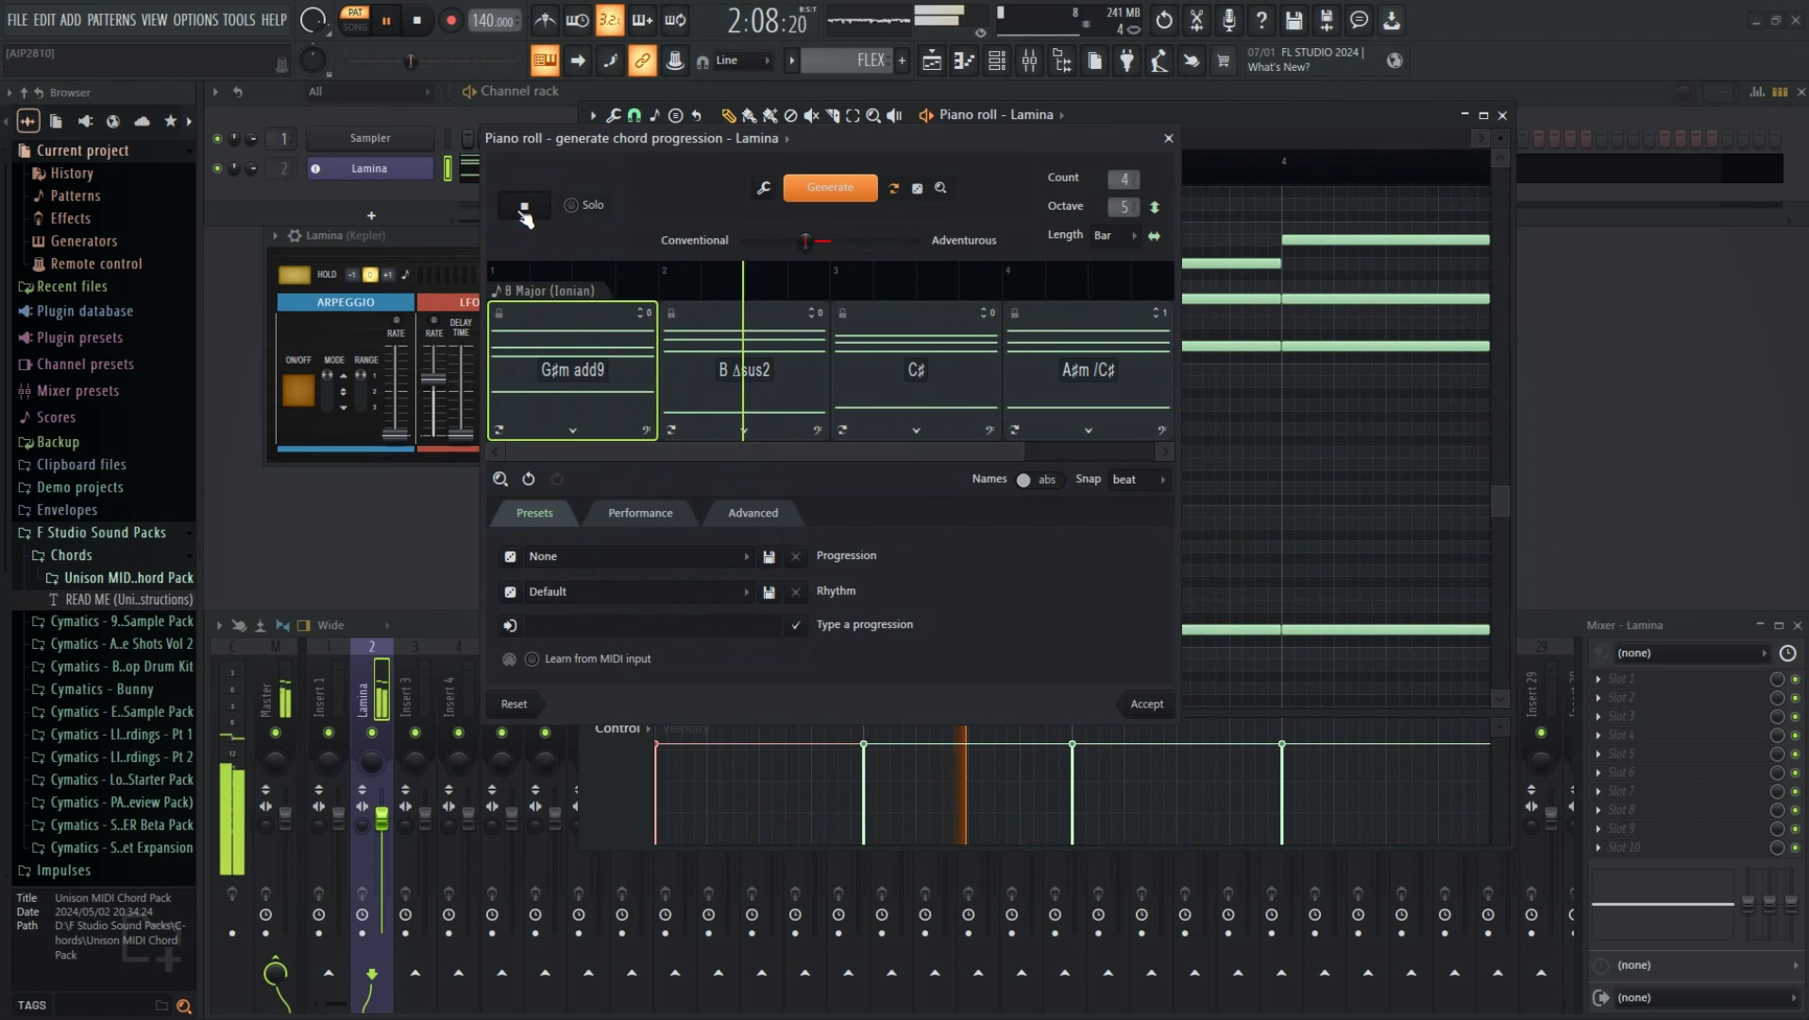
- Leave the second chord's alternatives unchanged and lock B Δsus2 against regeneration
left_click(744, 431)
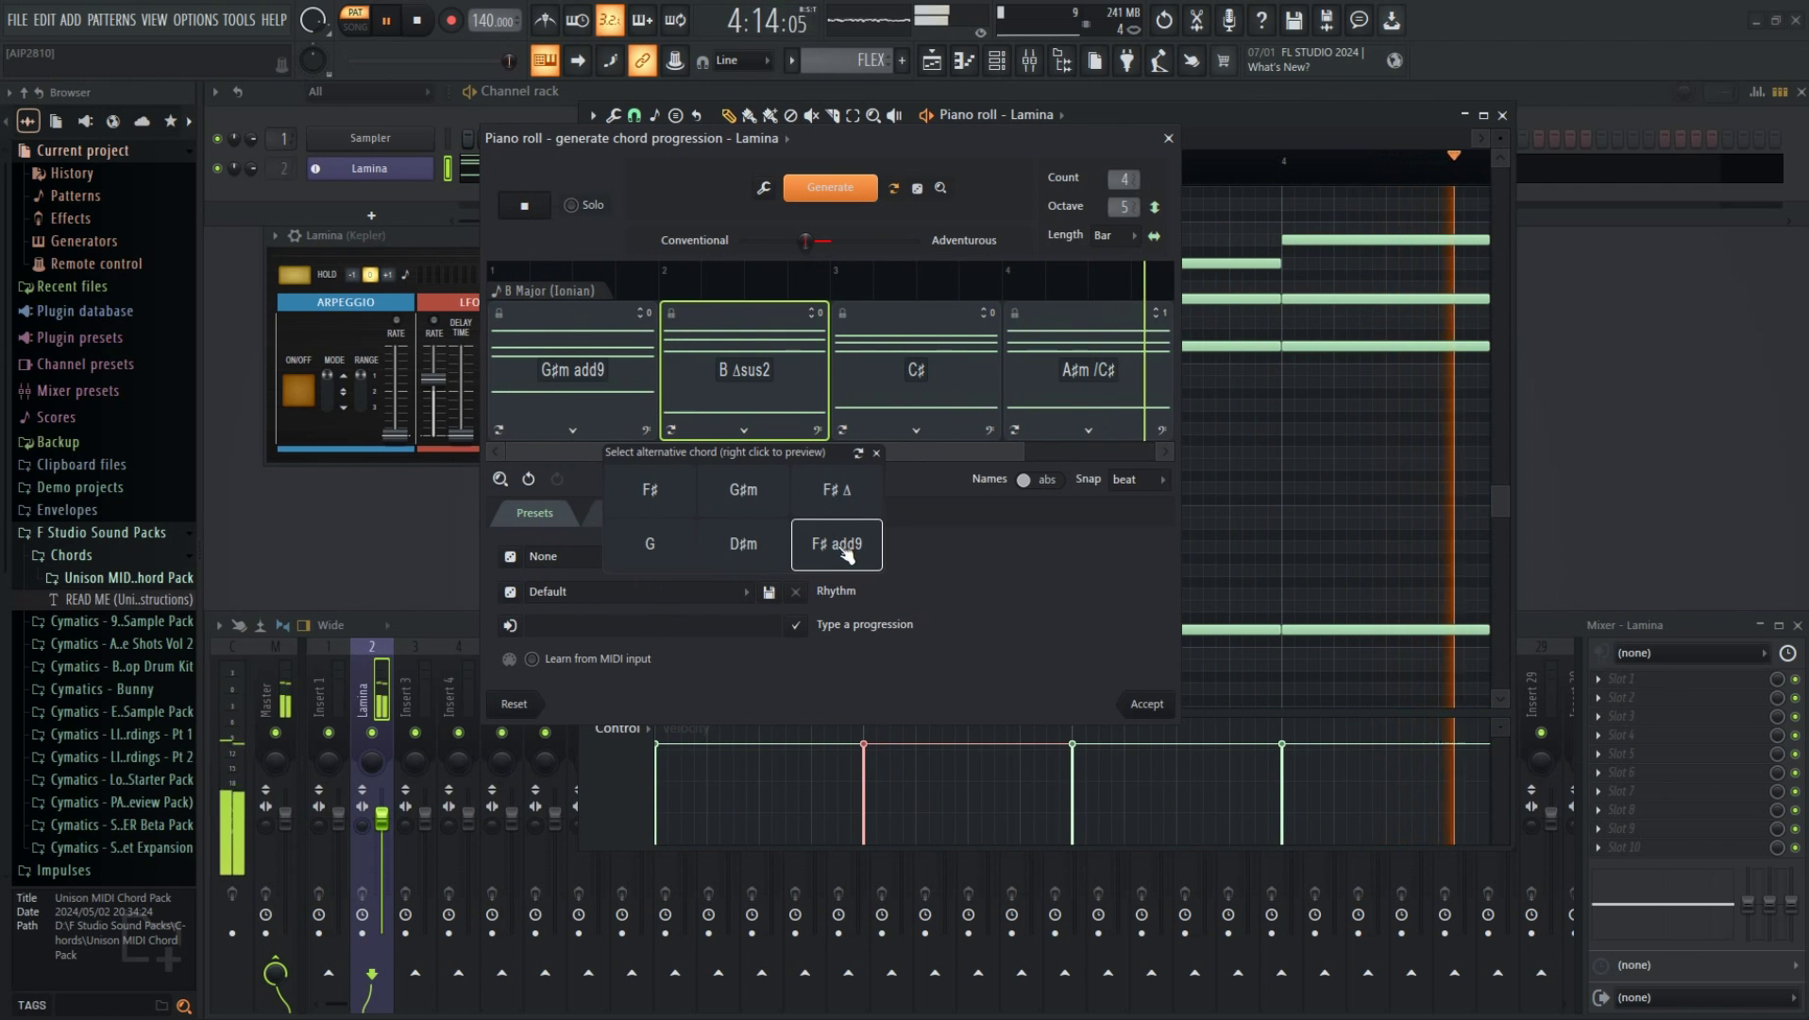
left_click(1011, 566)
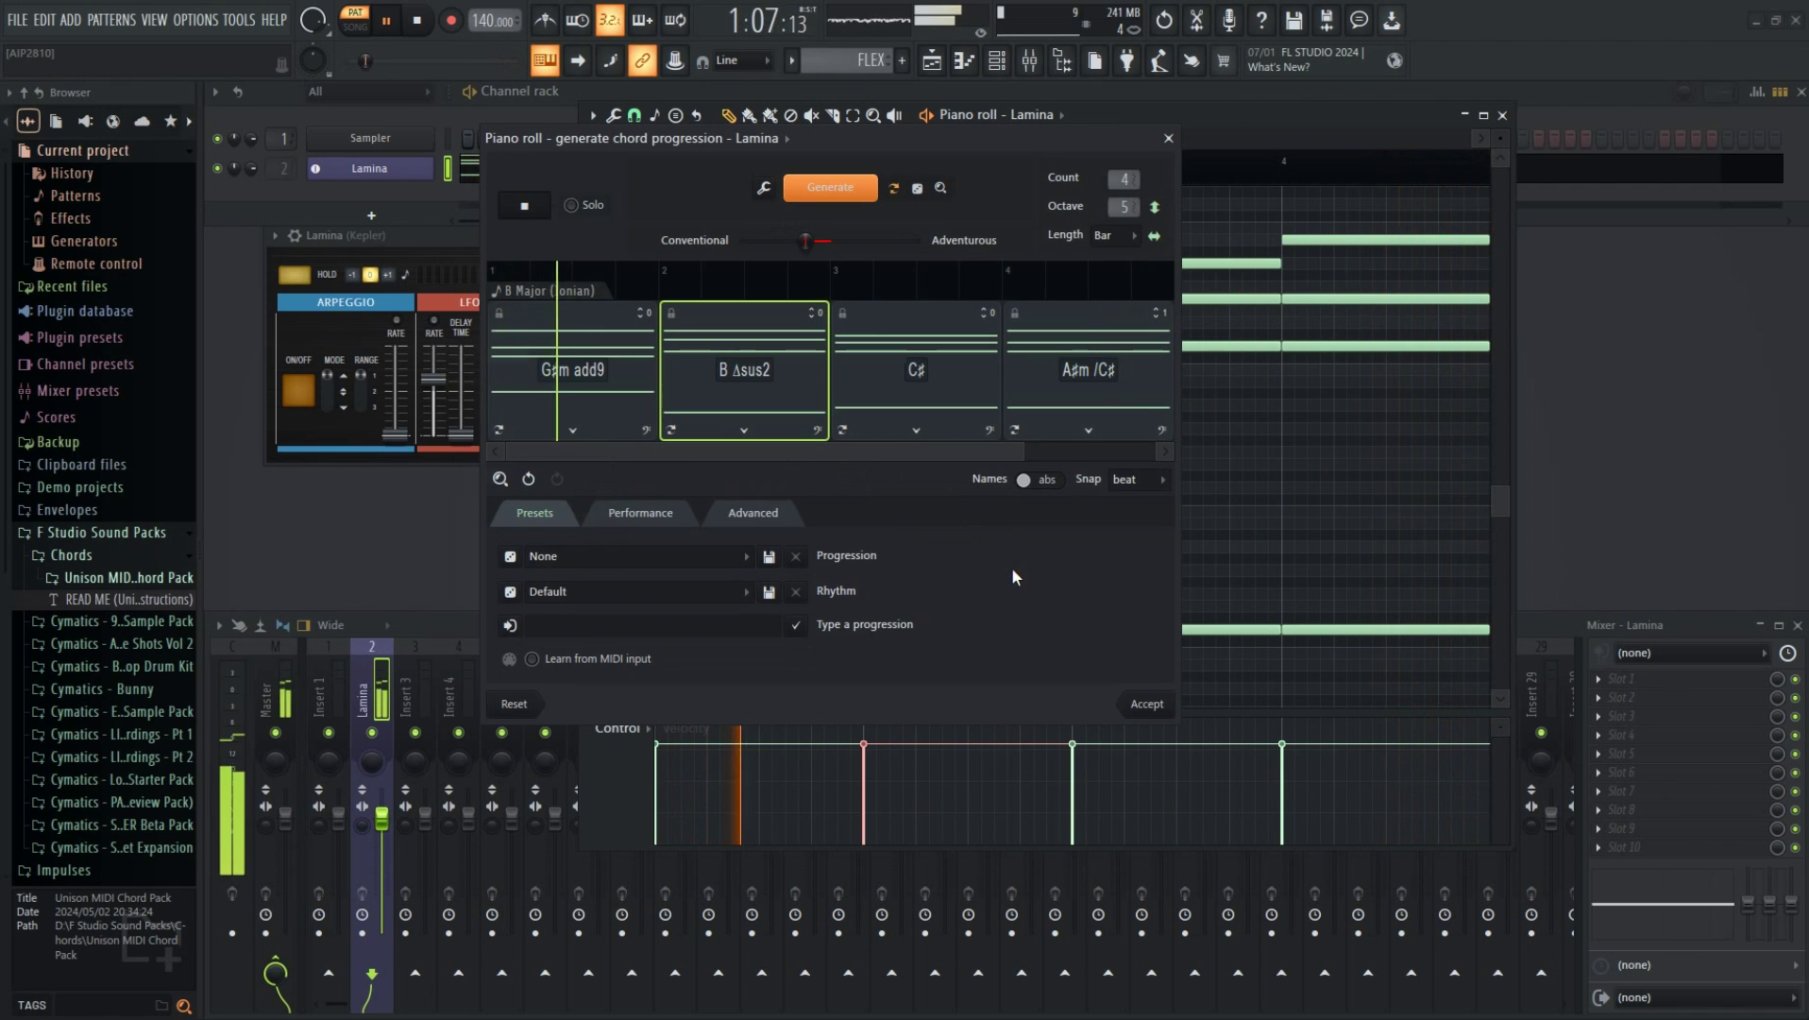
left_click(673, 313)
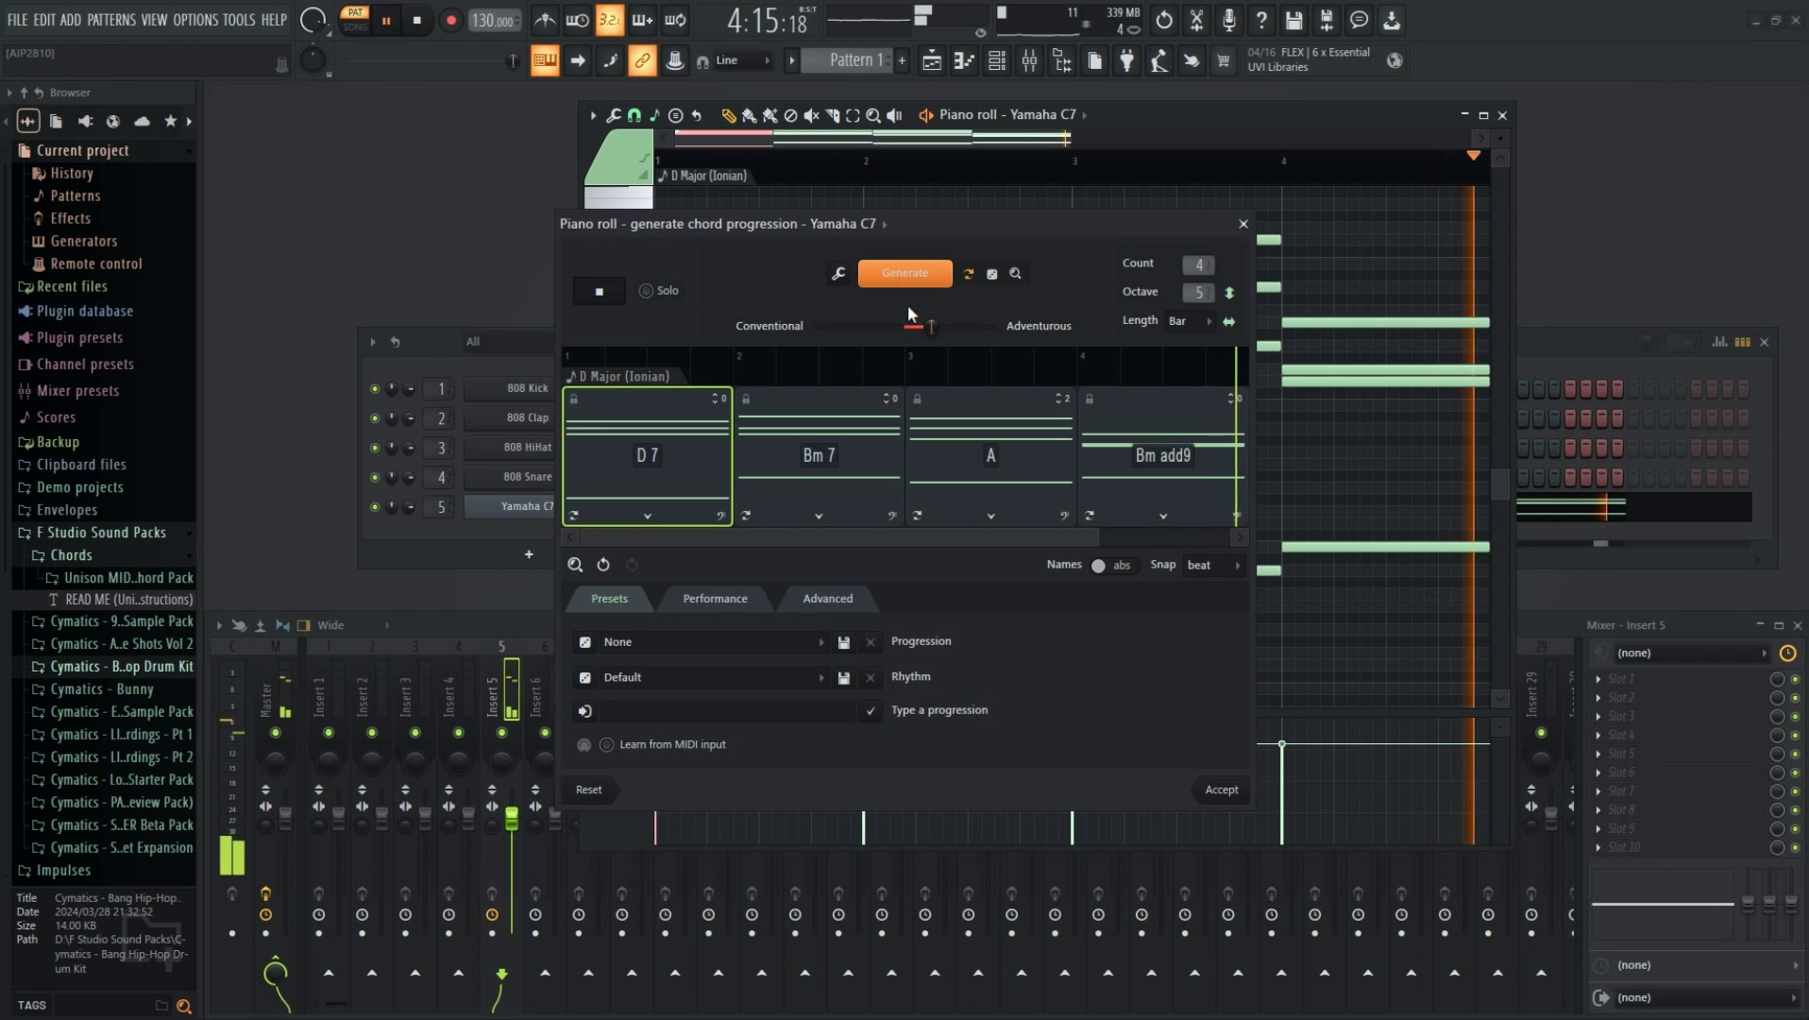
- Generate a D, Asus4, A, G progression and check the D chord's D Major scale
left_click(910, 285)
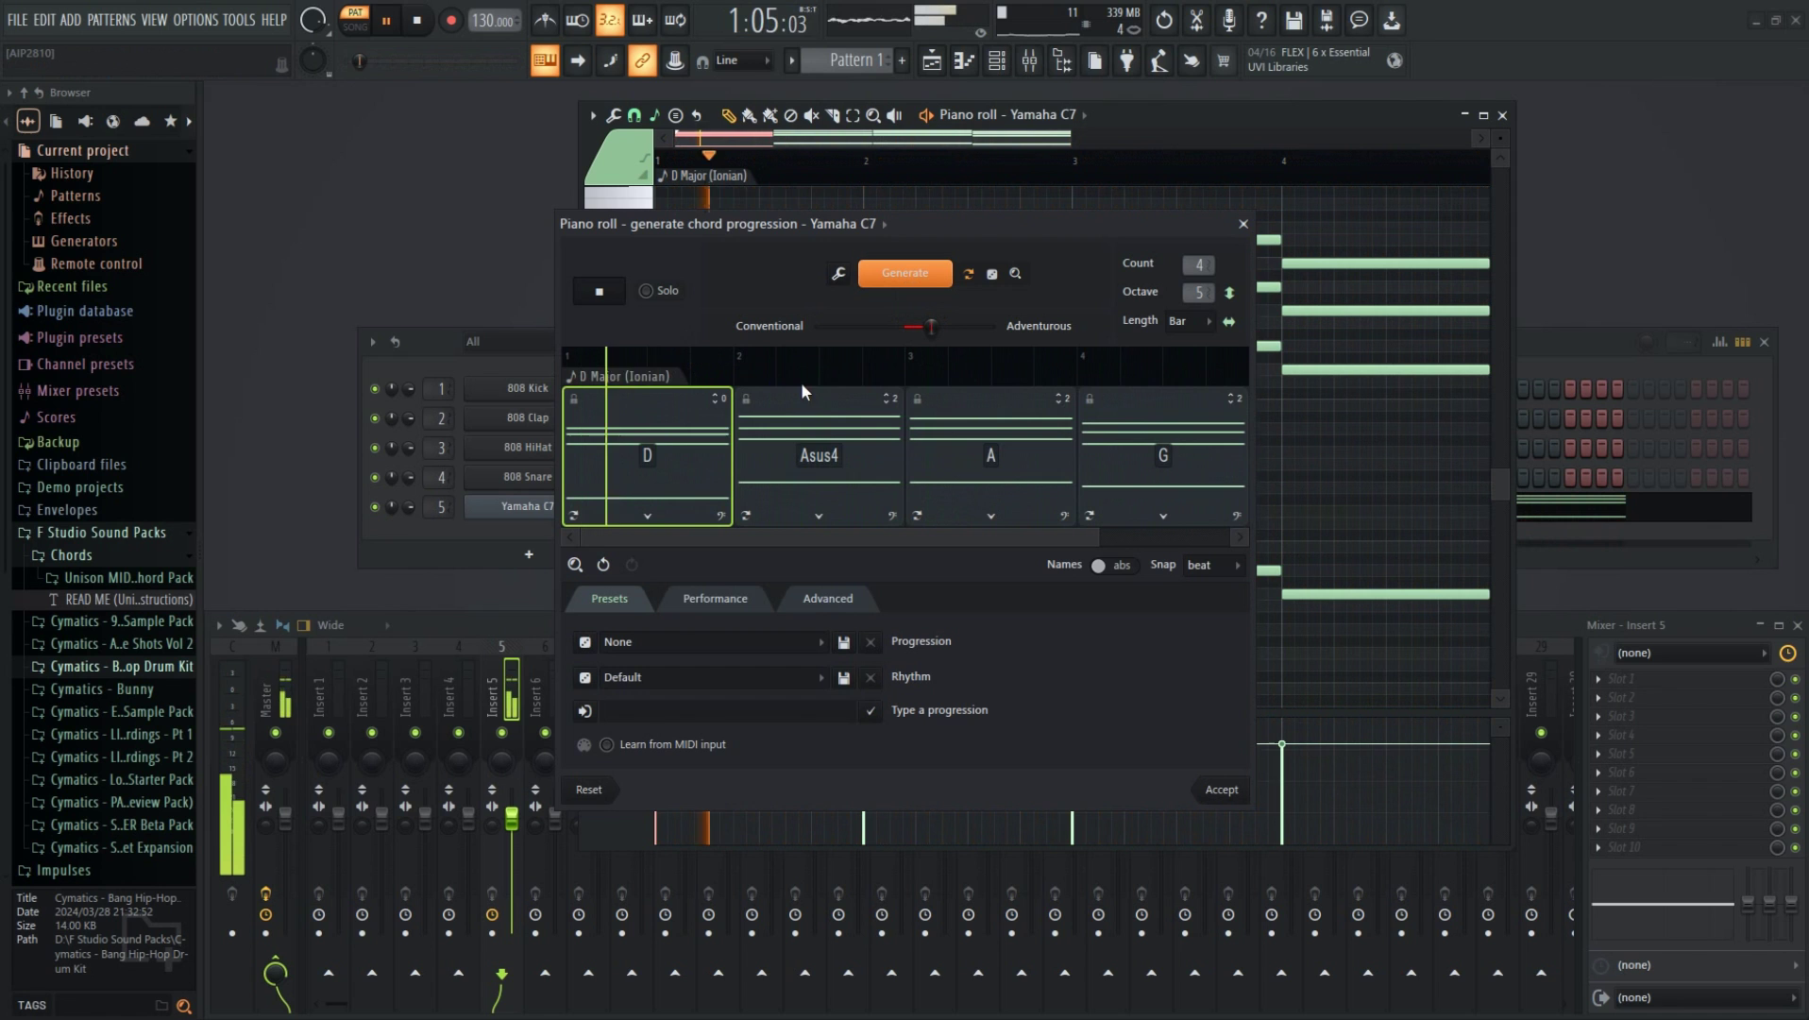
right_click(646, 376)
mouse_move(677, 377)
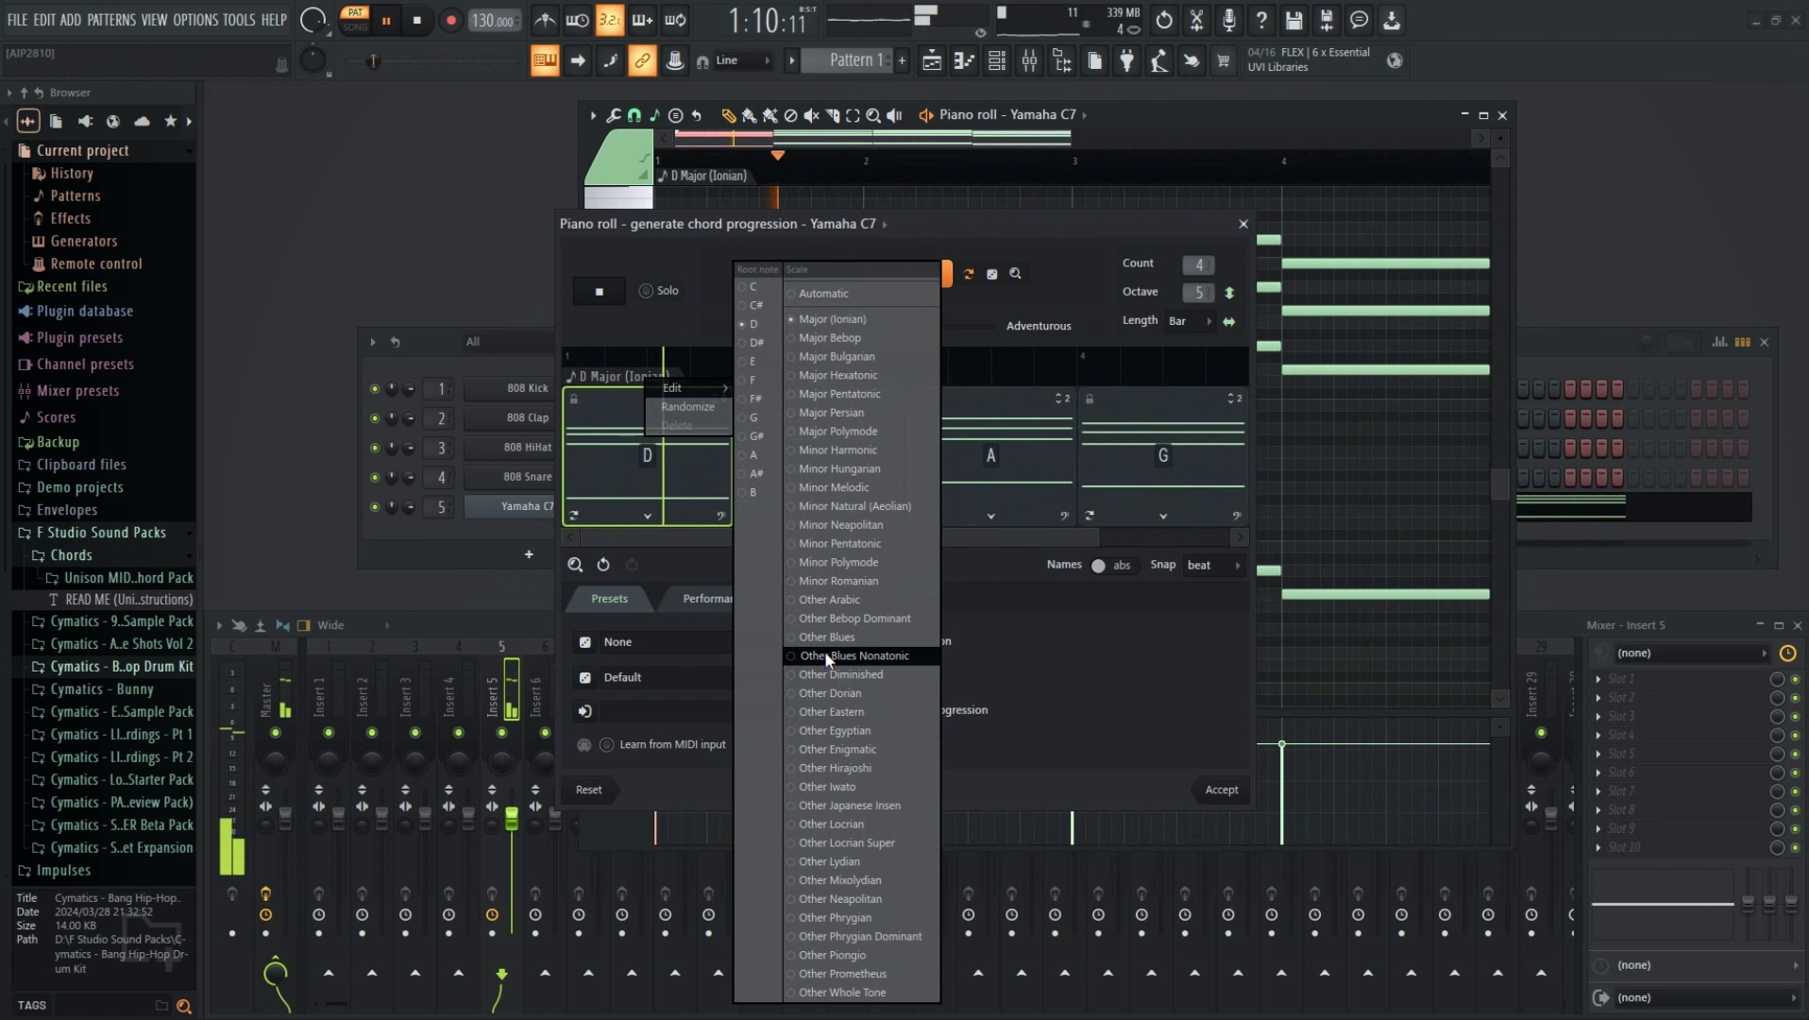
left_click(572, 319)
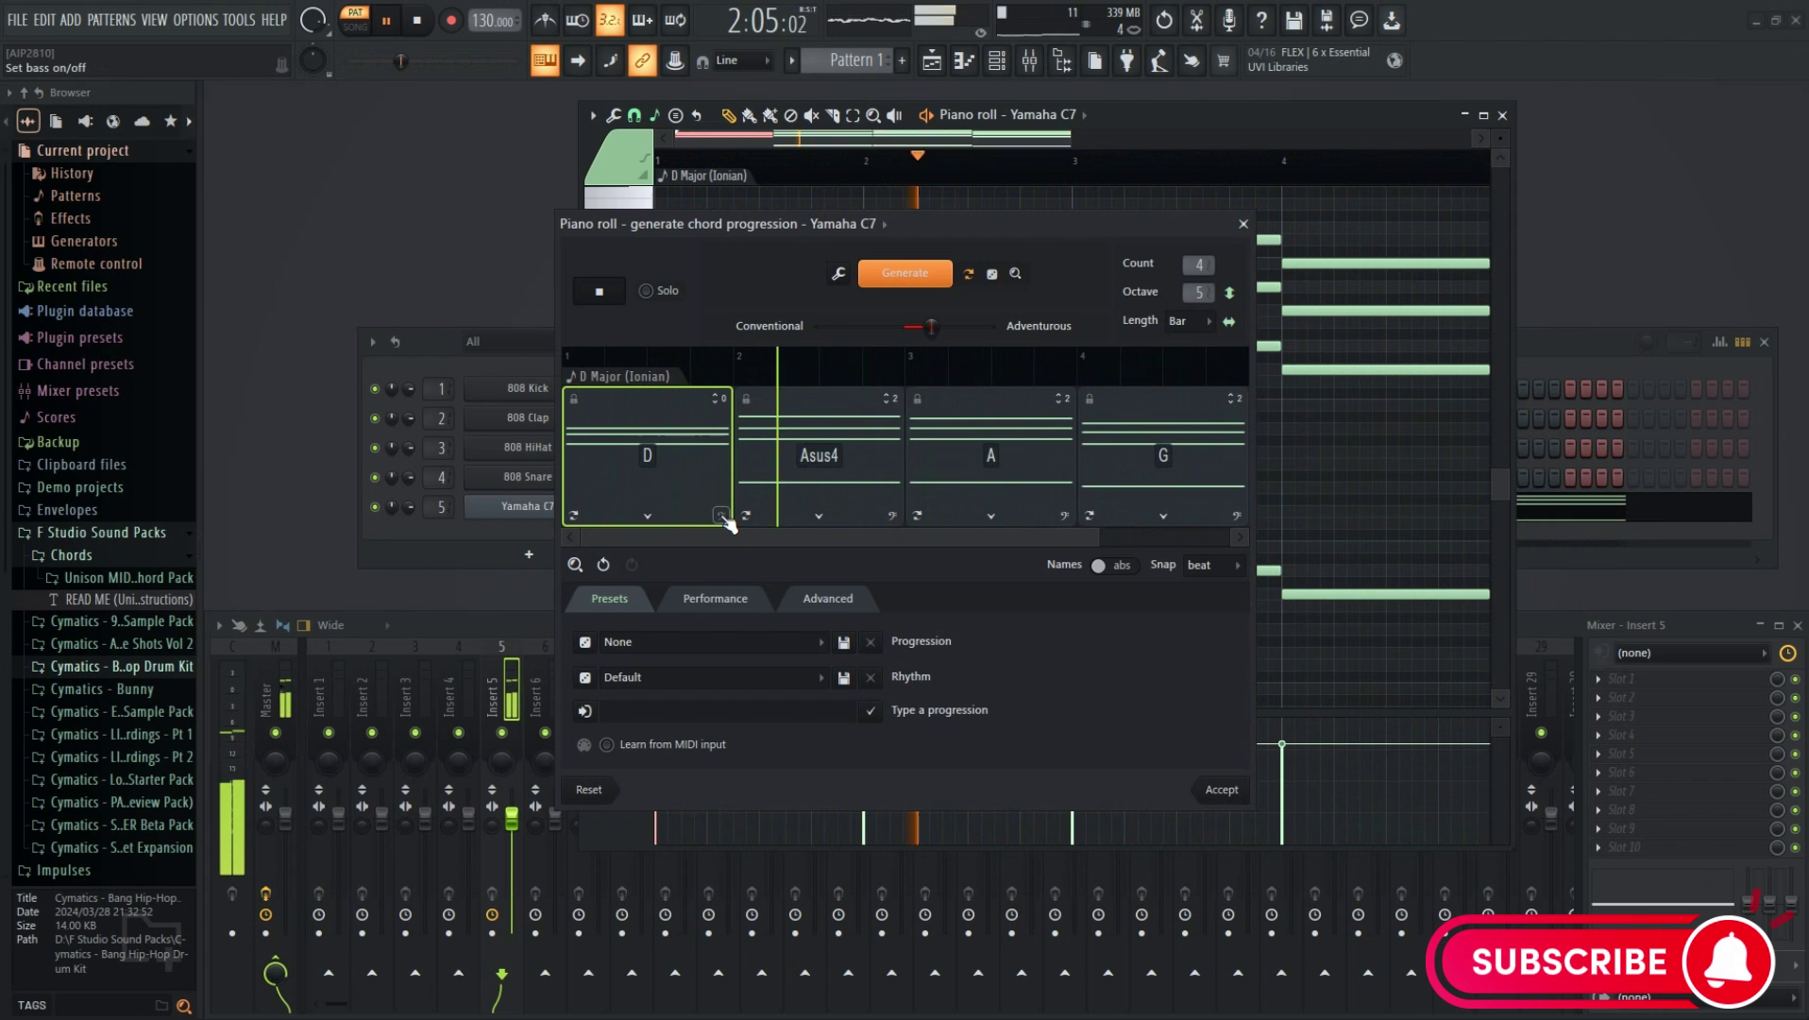
- Invert the D chord upward, then invert it back down
right_click(702, 476)
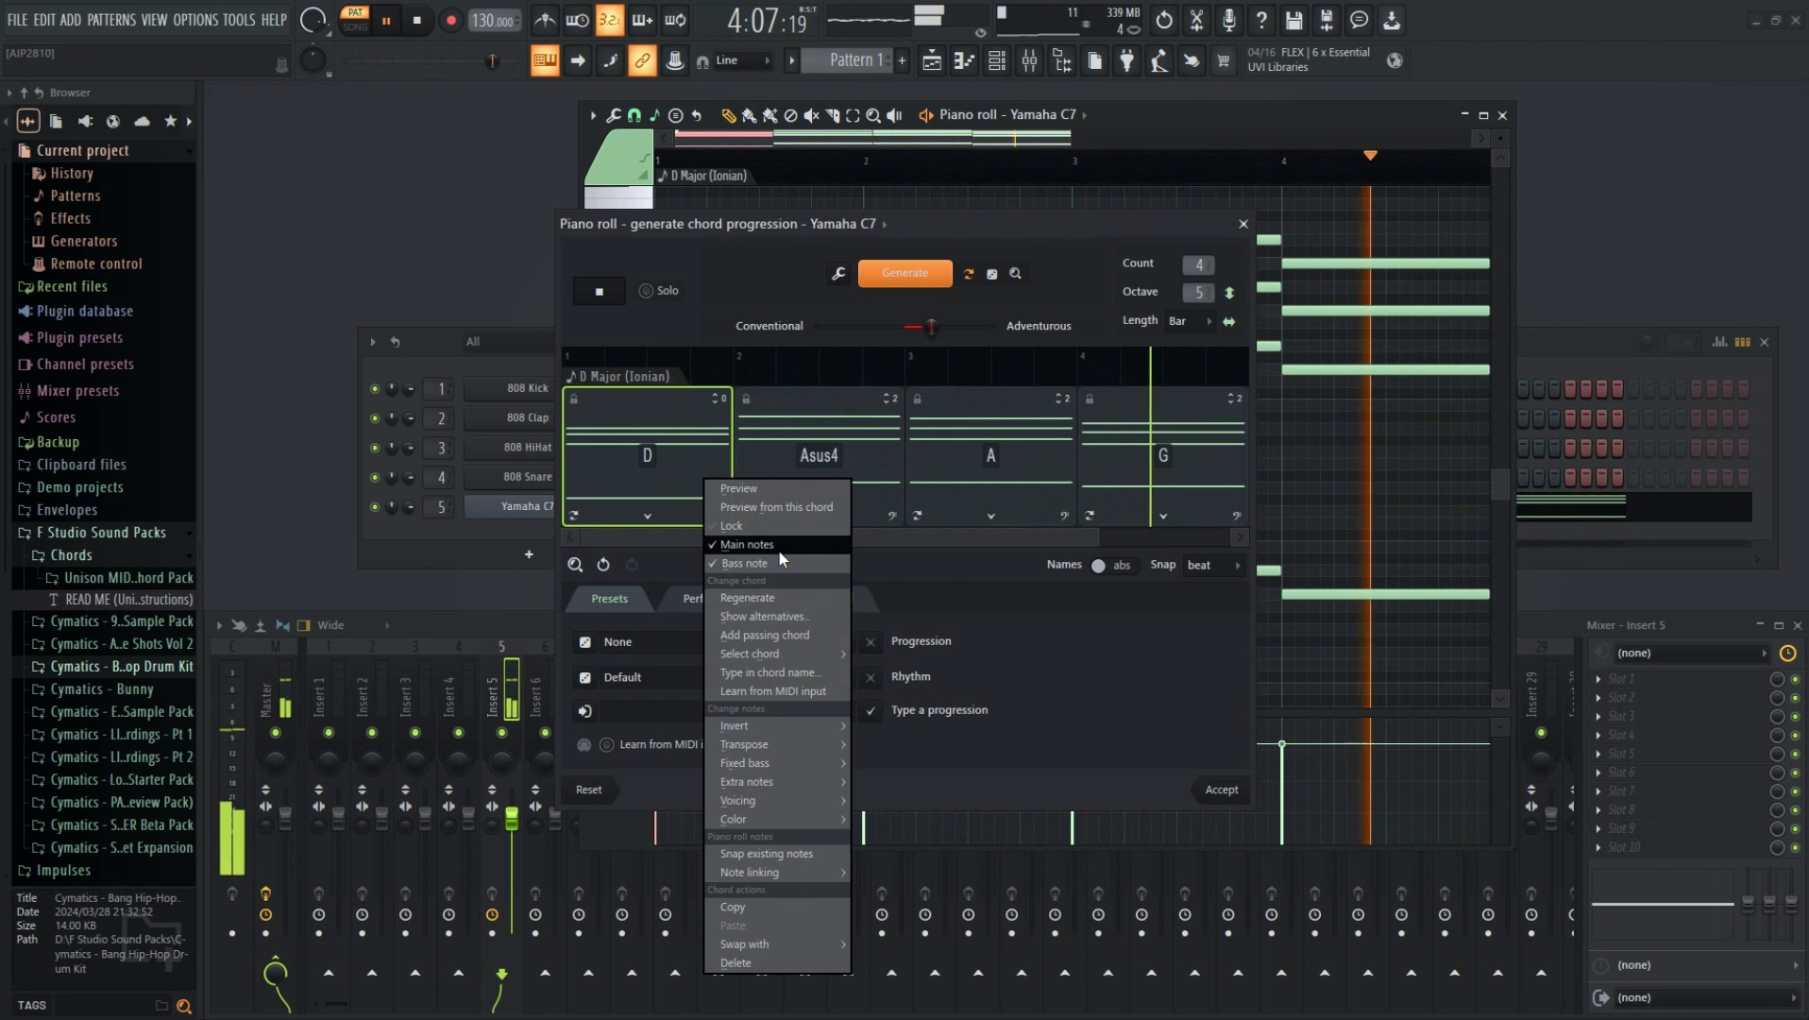
mouse_move(787, 734)
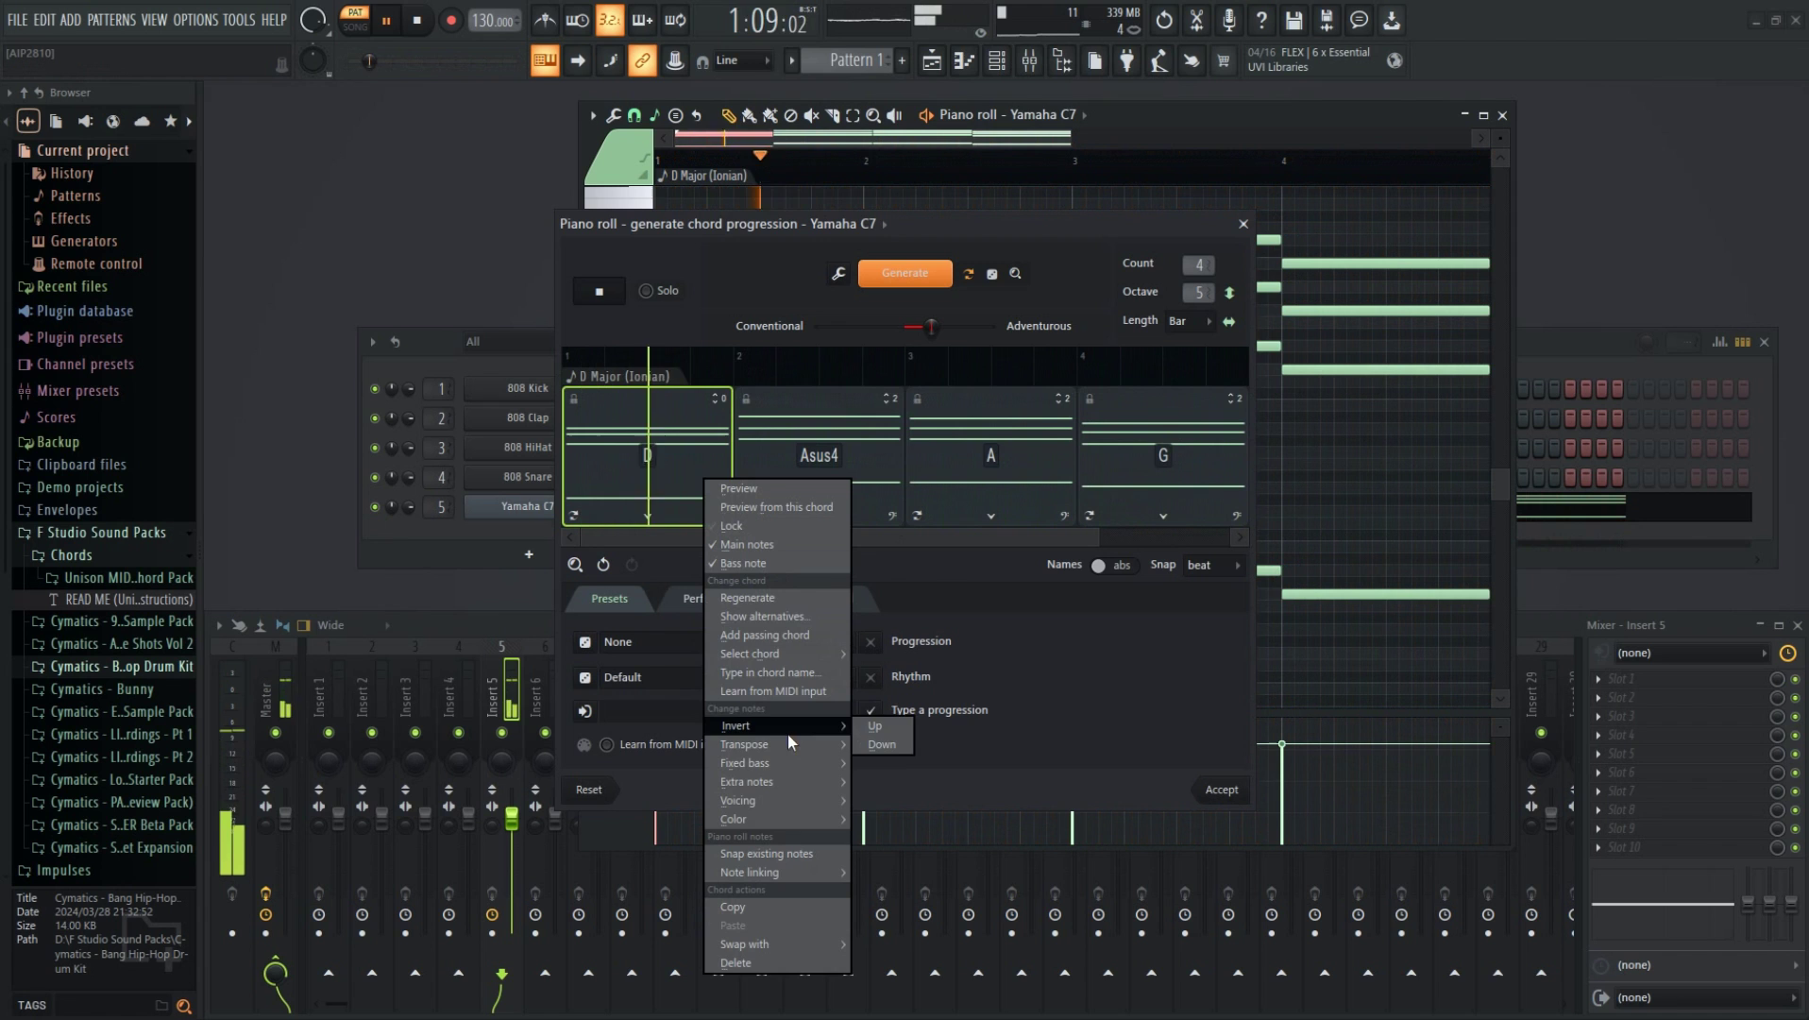
left_click(879, 725)
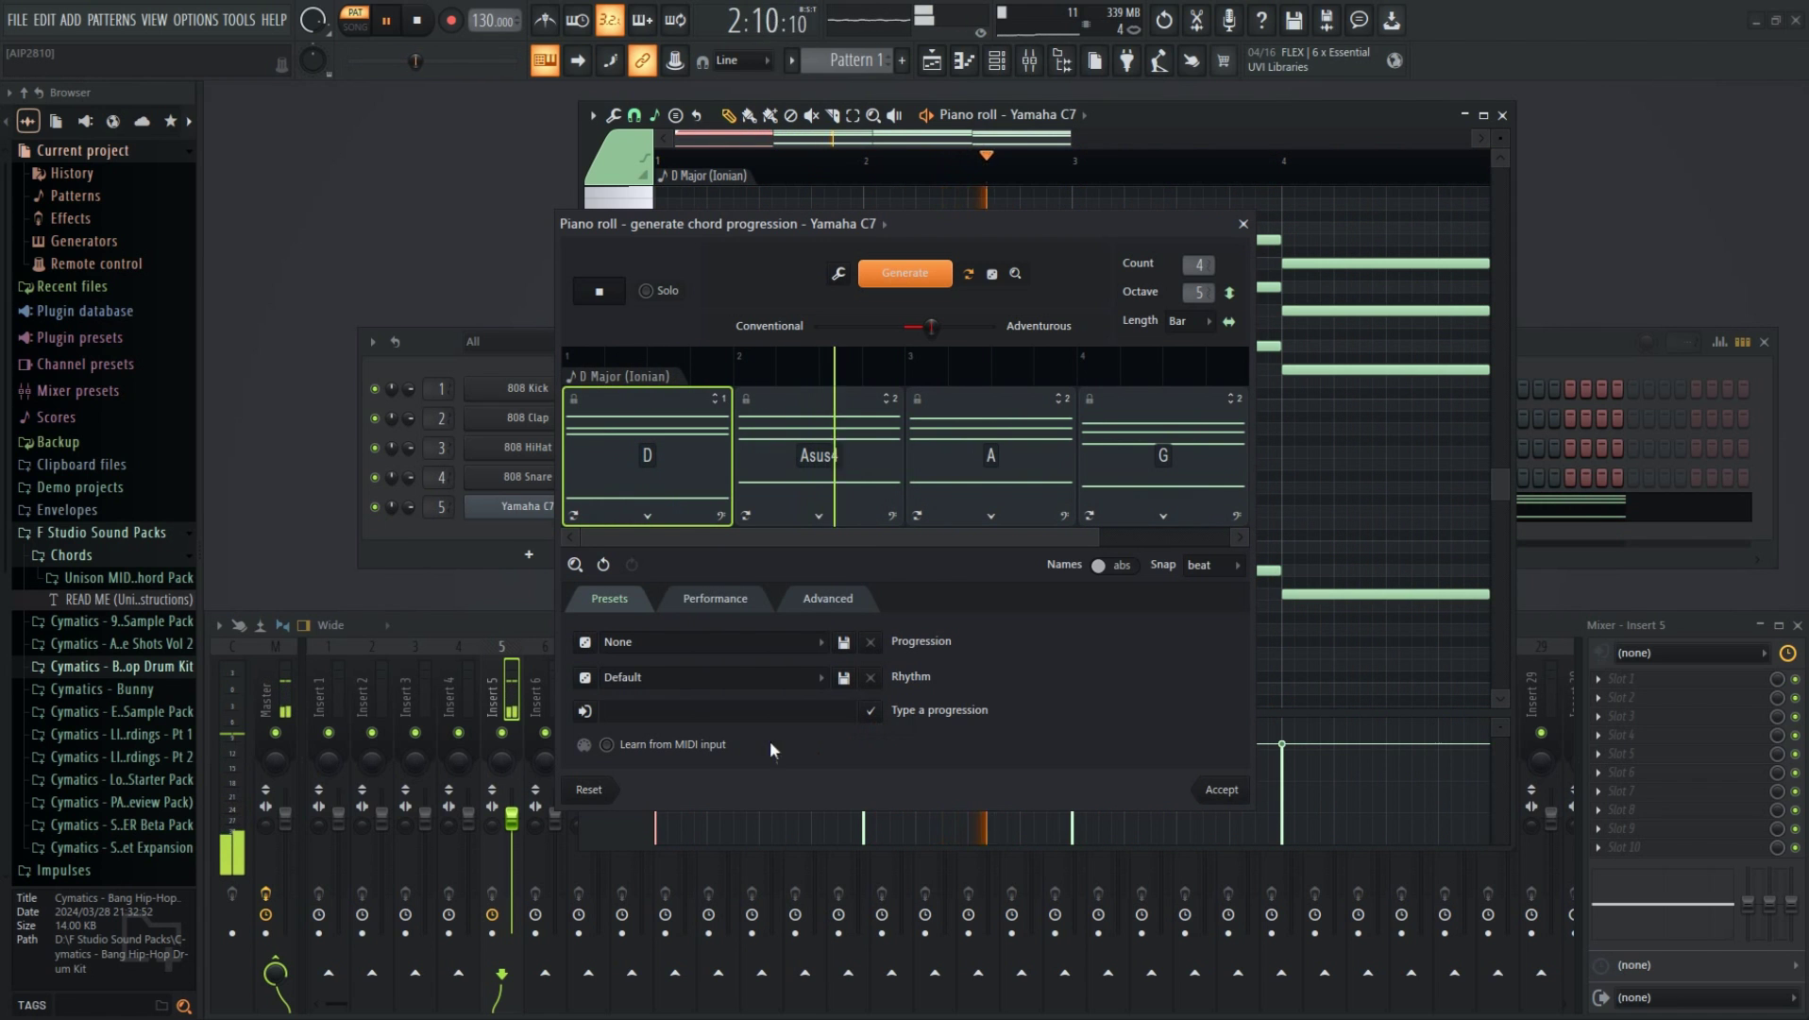
right_click(702, 480)
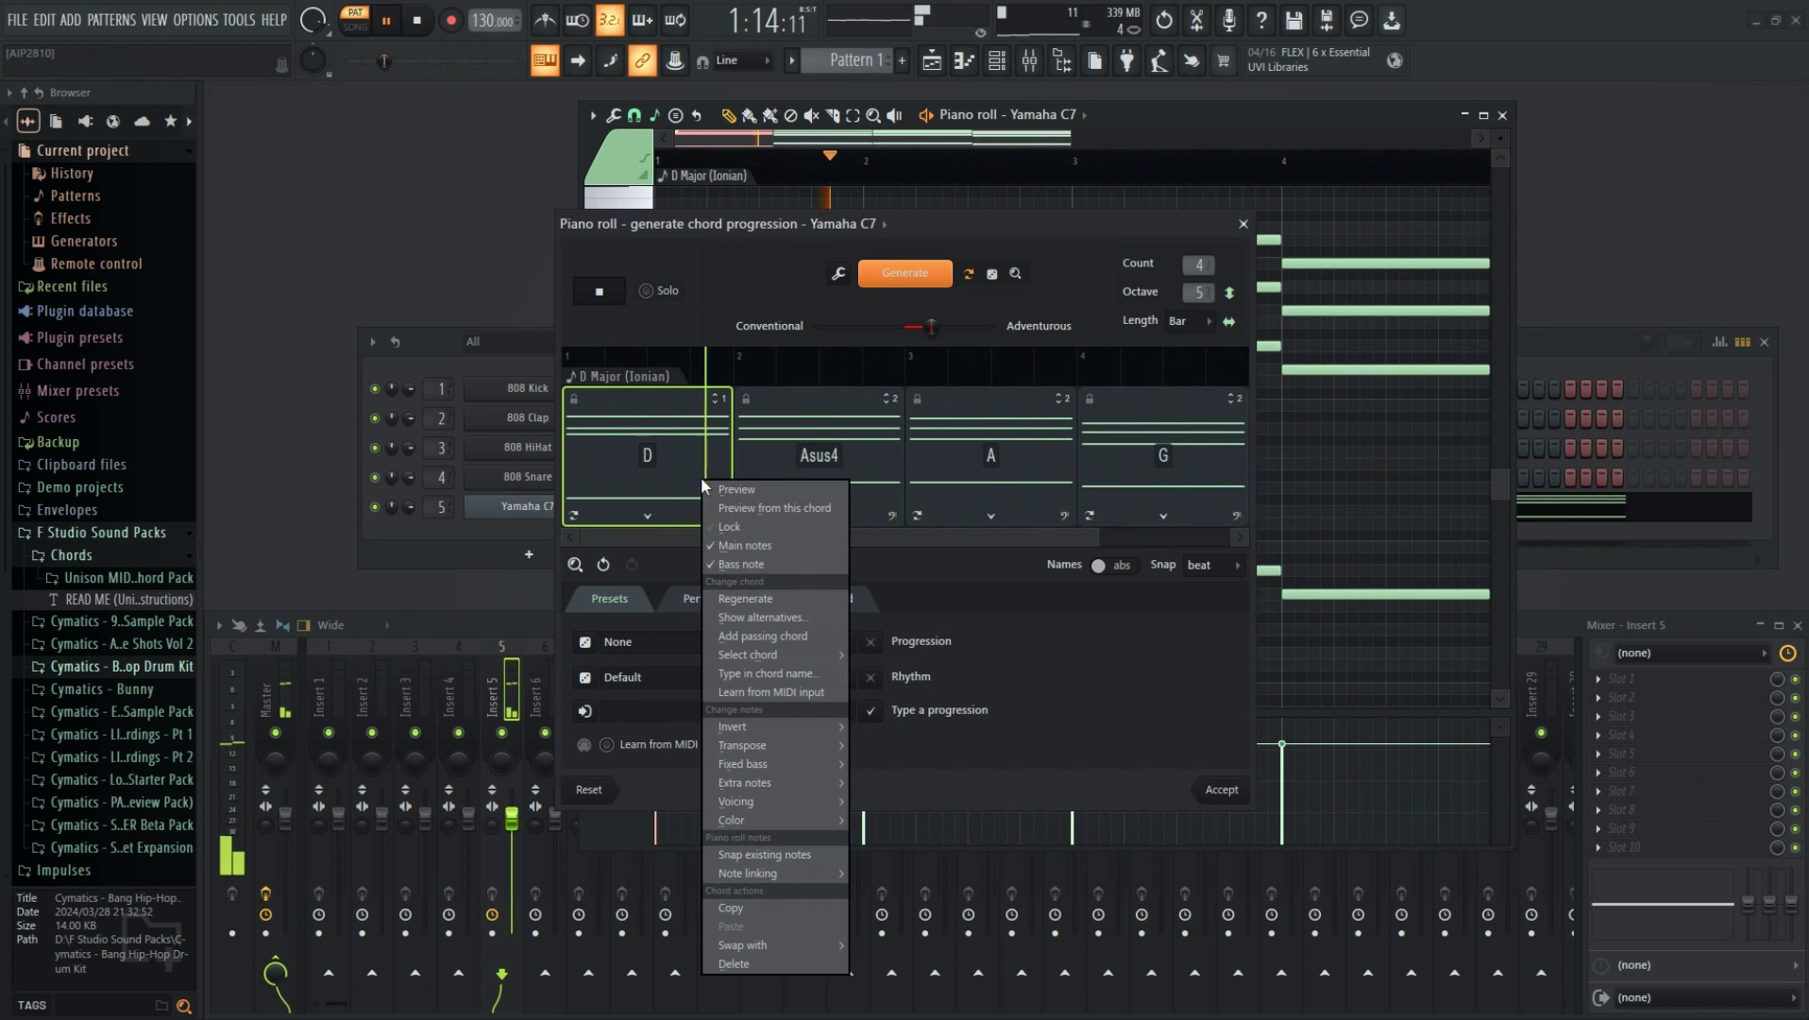
left_click(869, 744)
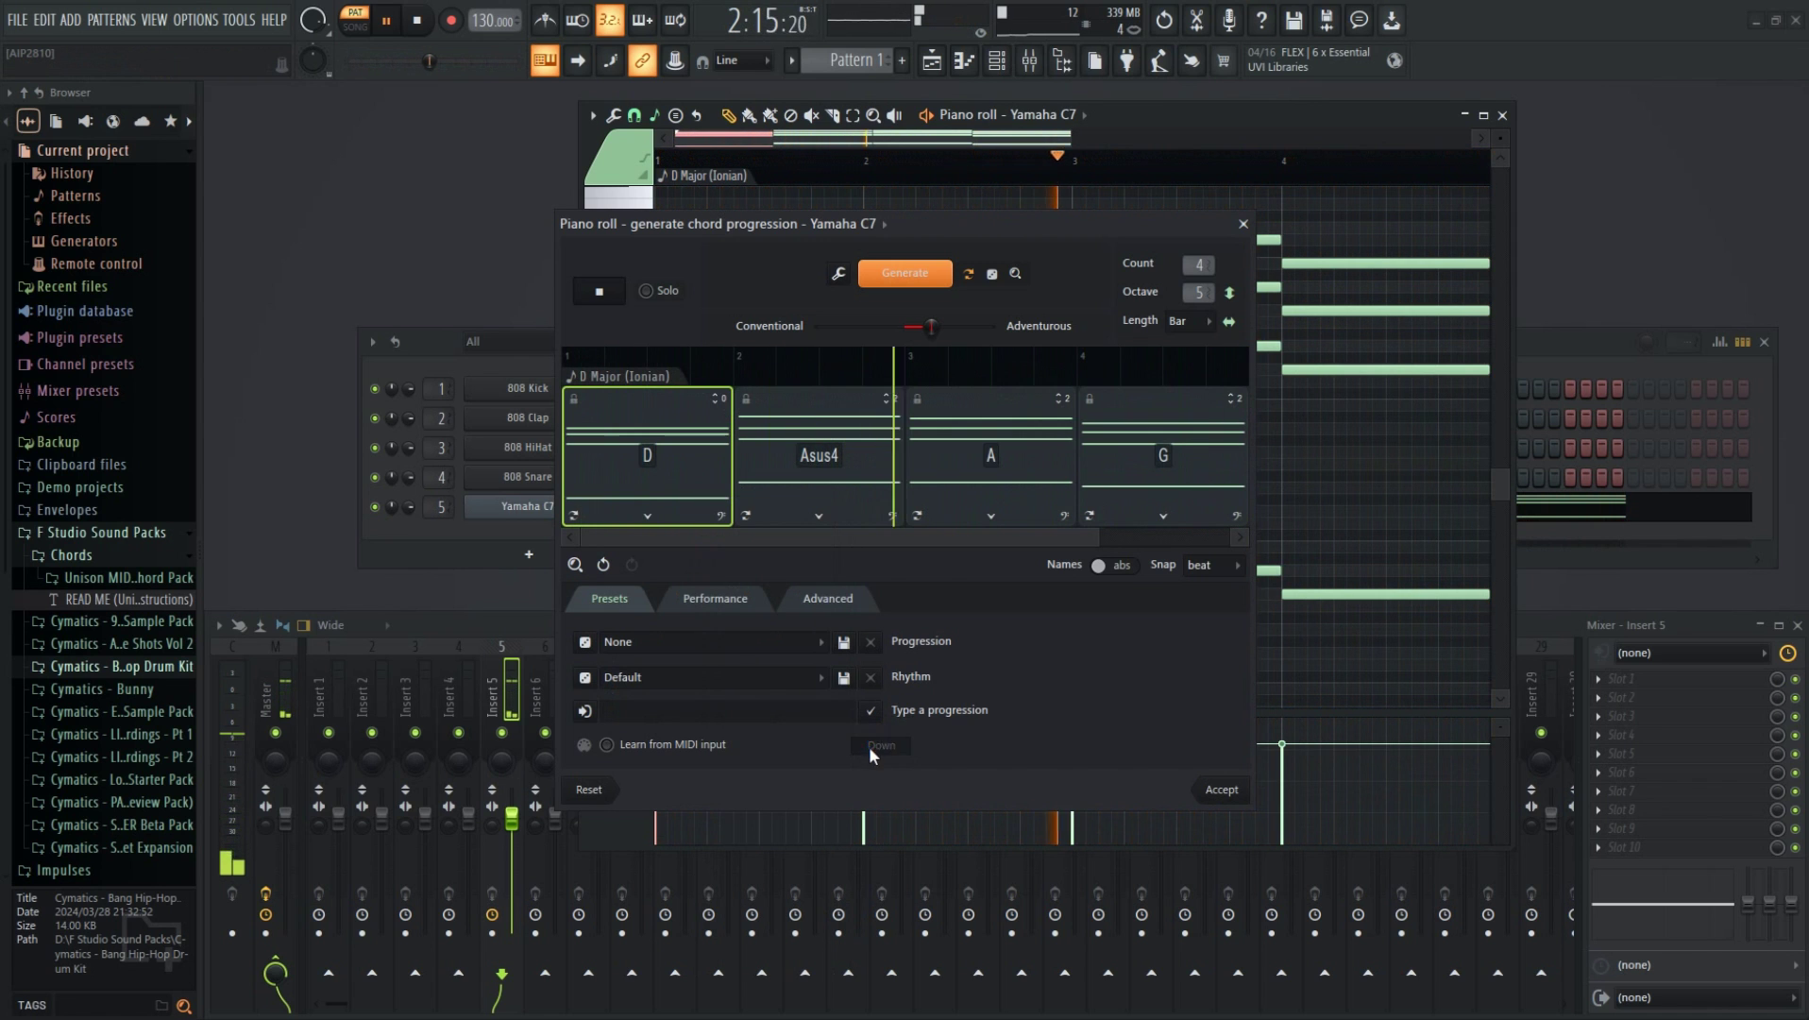
- Add two extra notes to the D chord, then set extra notes back to None
right_click(673, 489)
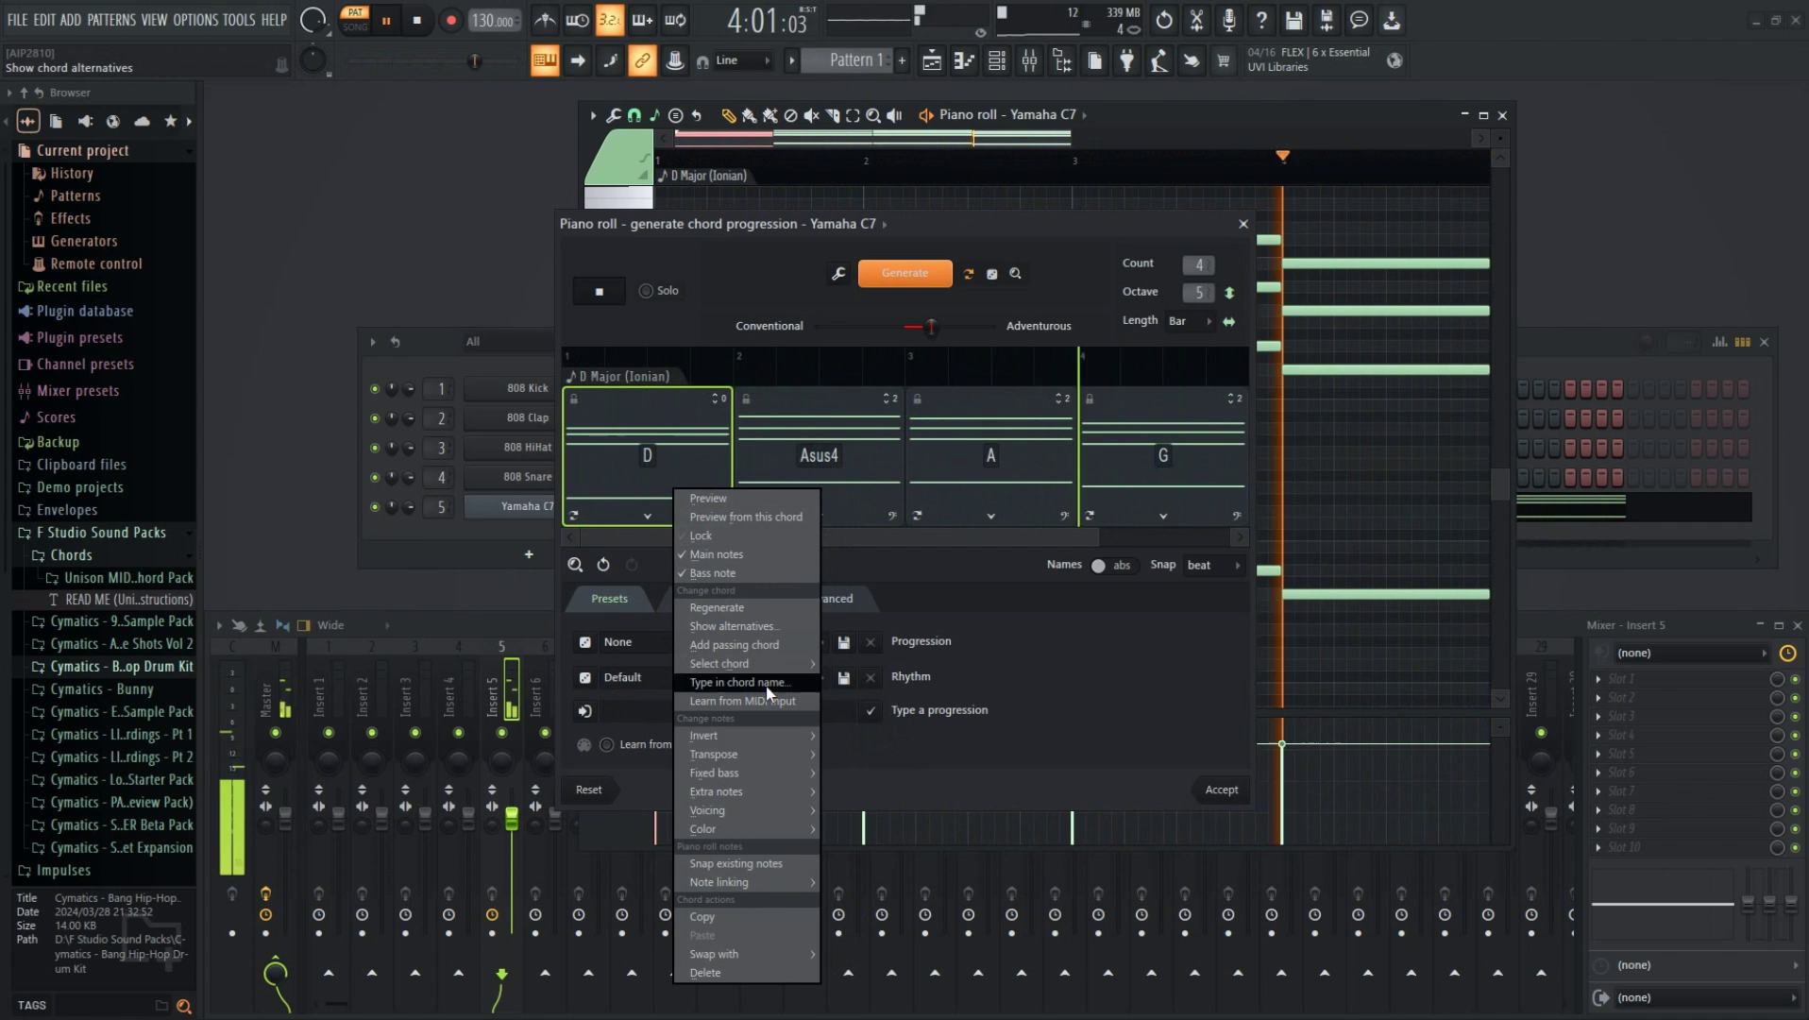
mouse_move(766, 760)
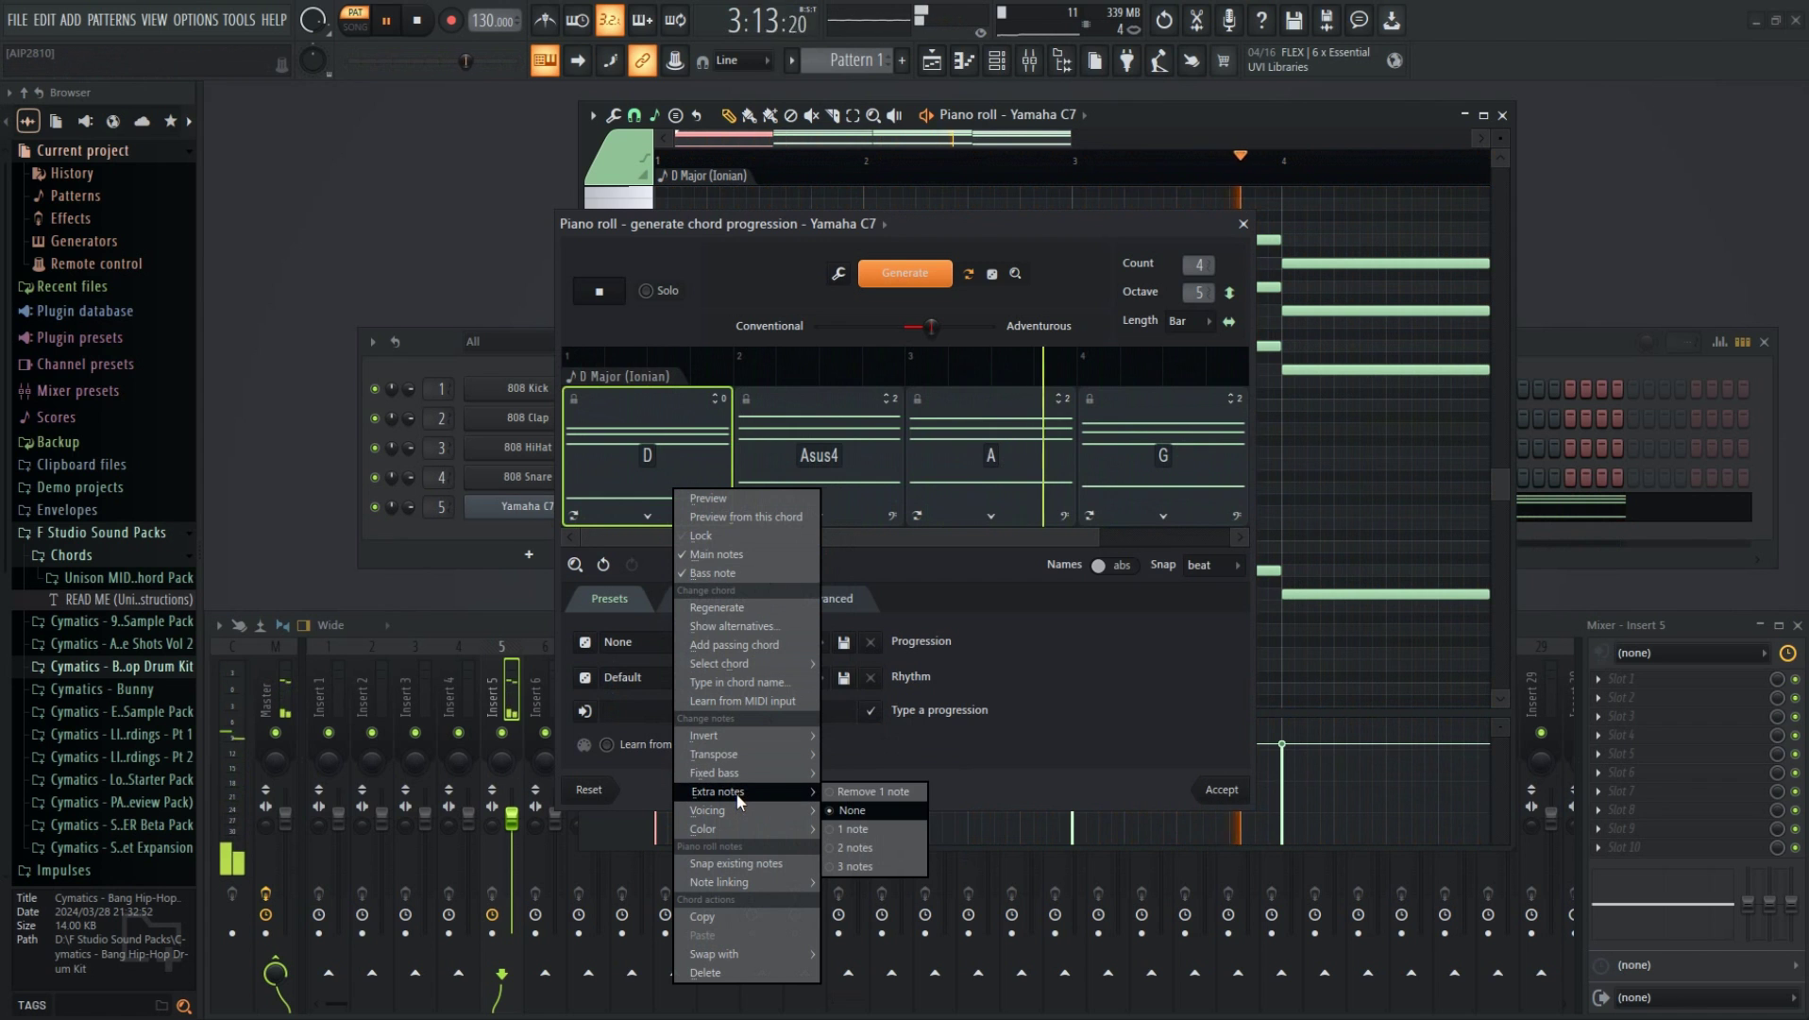
left_click(867, 843)
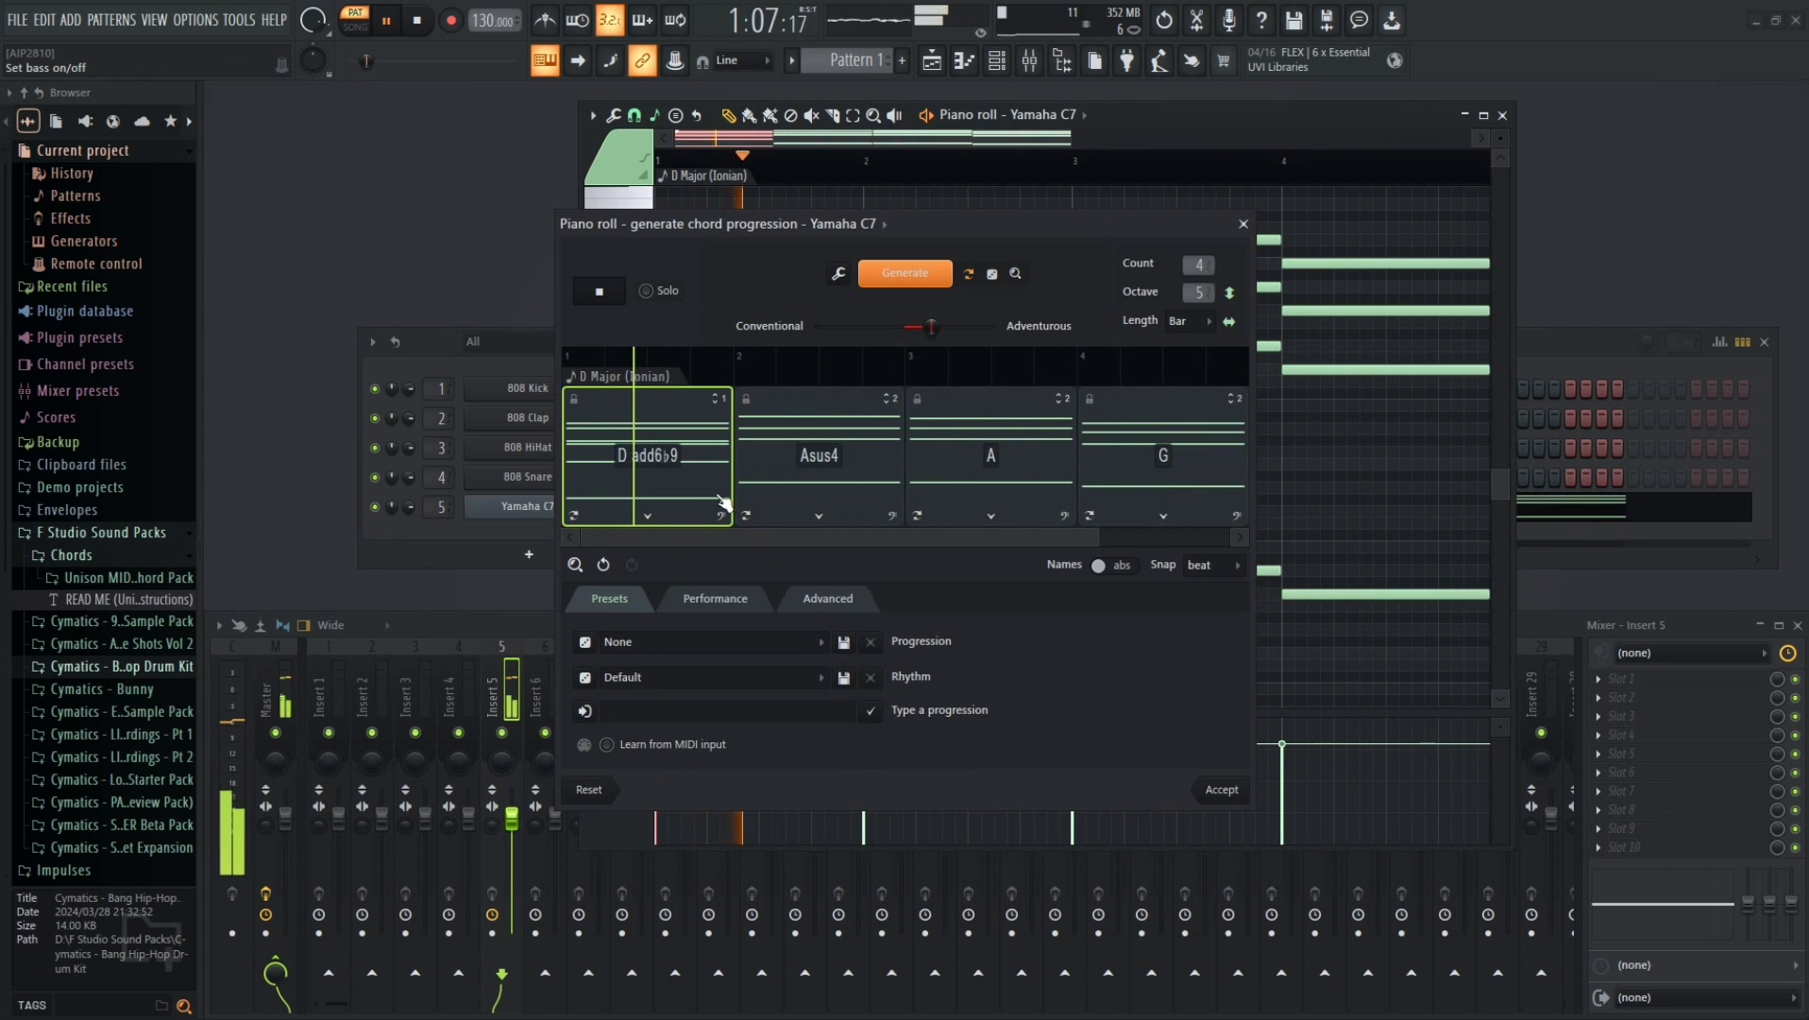
right_click(674, 465)
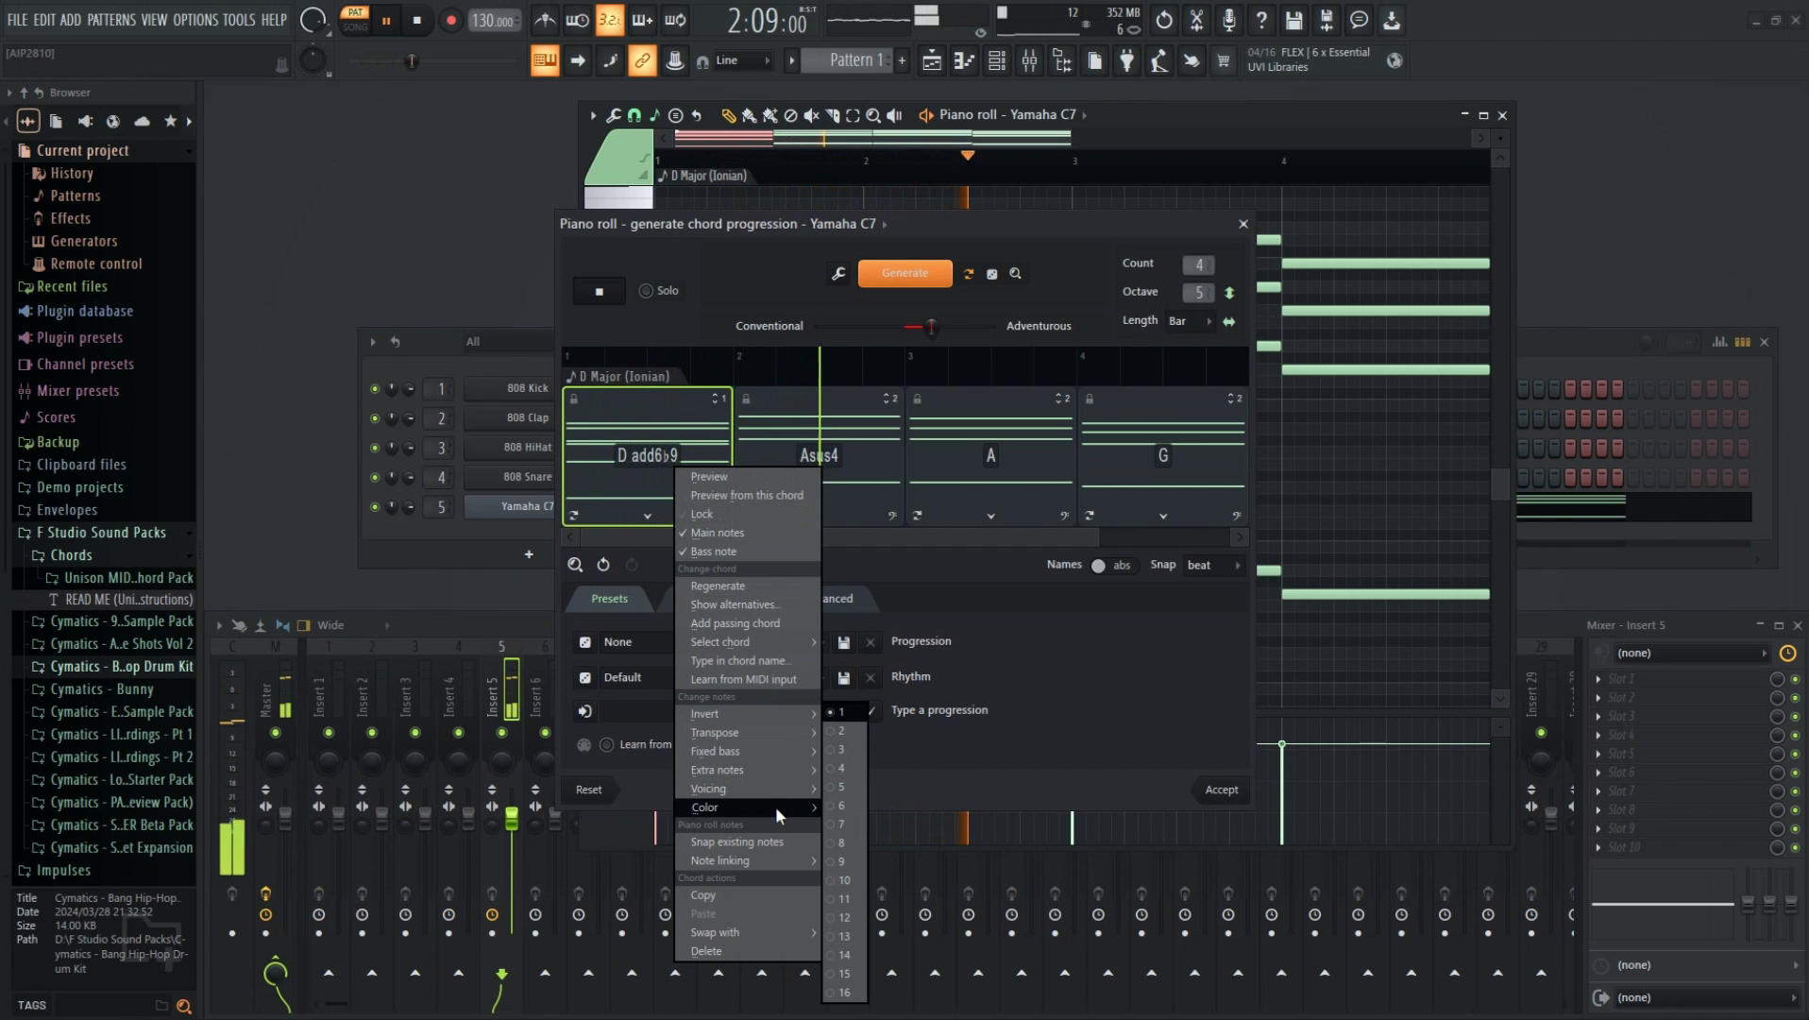
mouse_move(759, 771)
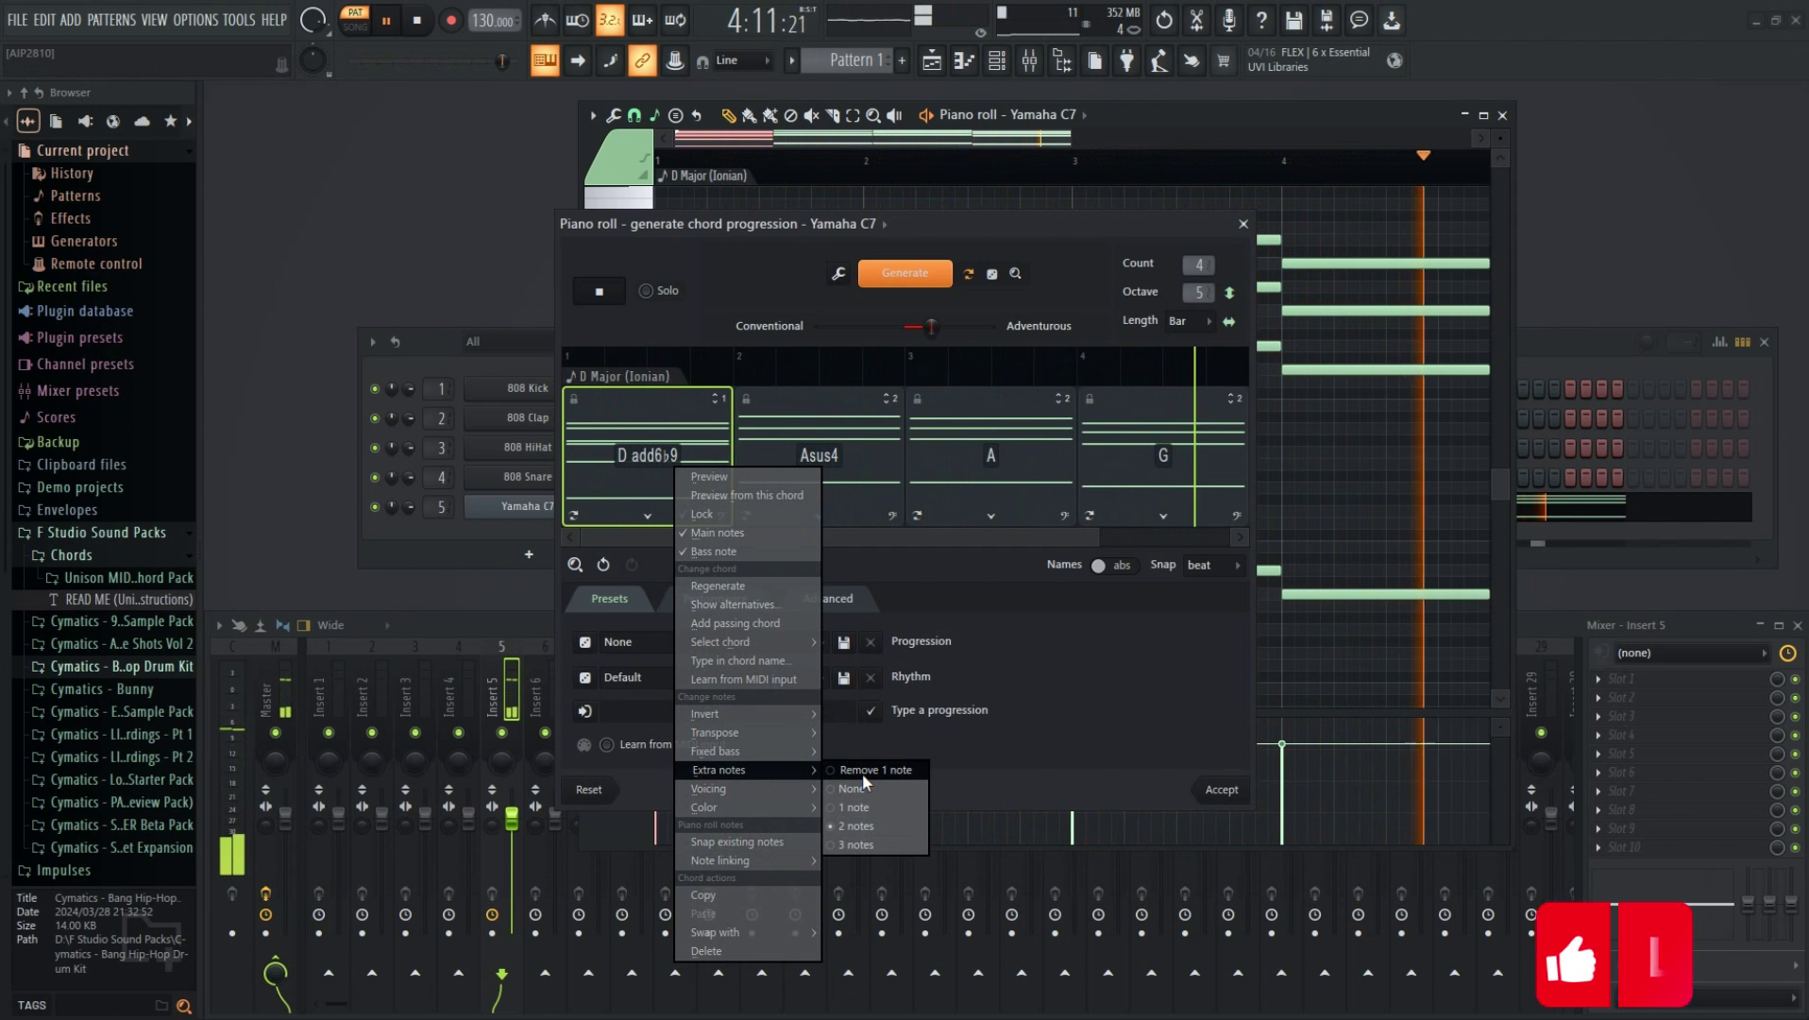
left_click(851, 789)
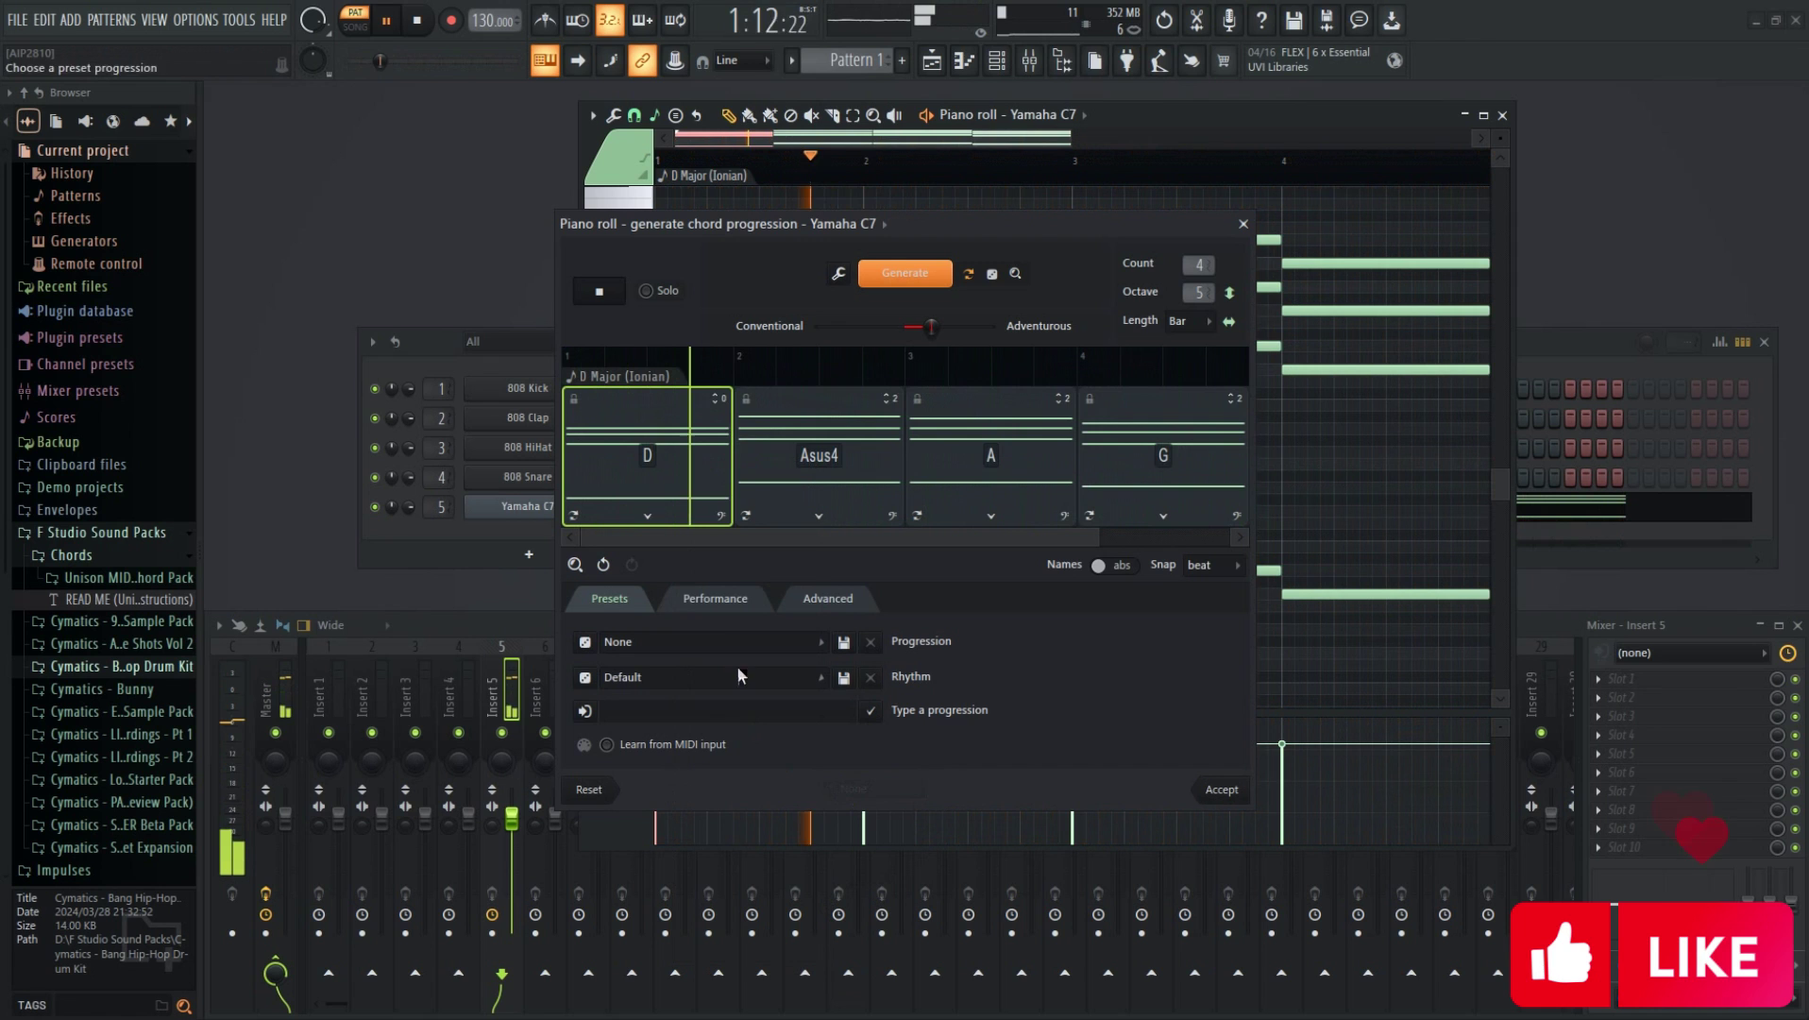
- Give the first D chord an open voicing
right_click(702, 470)
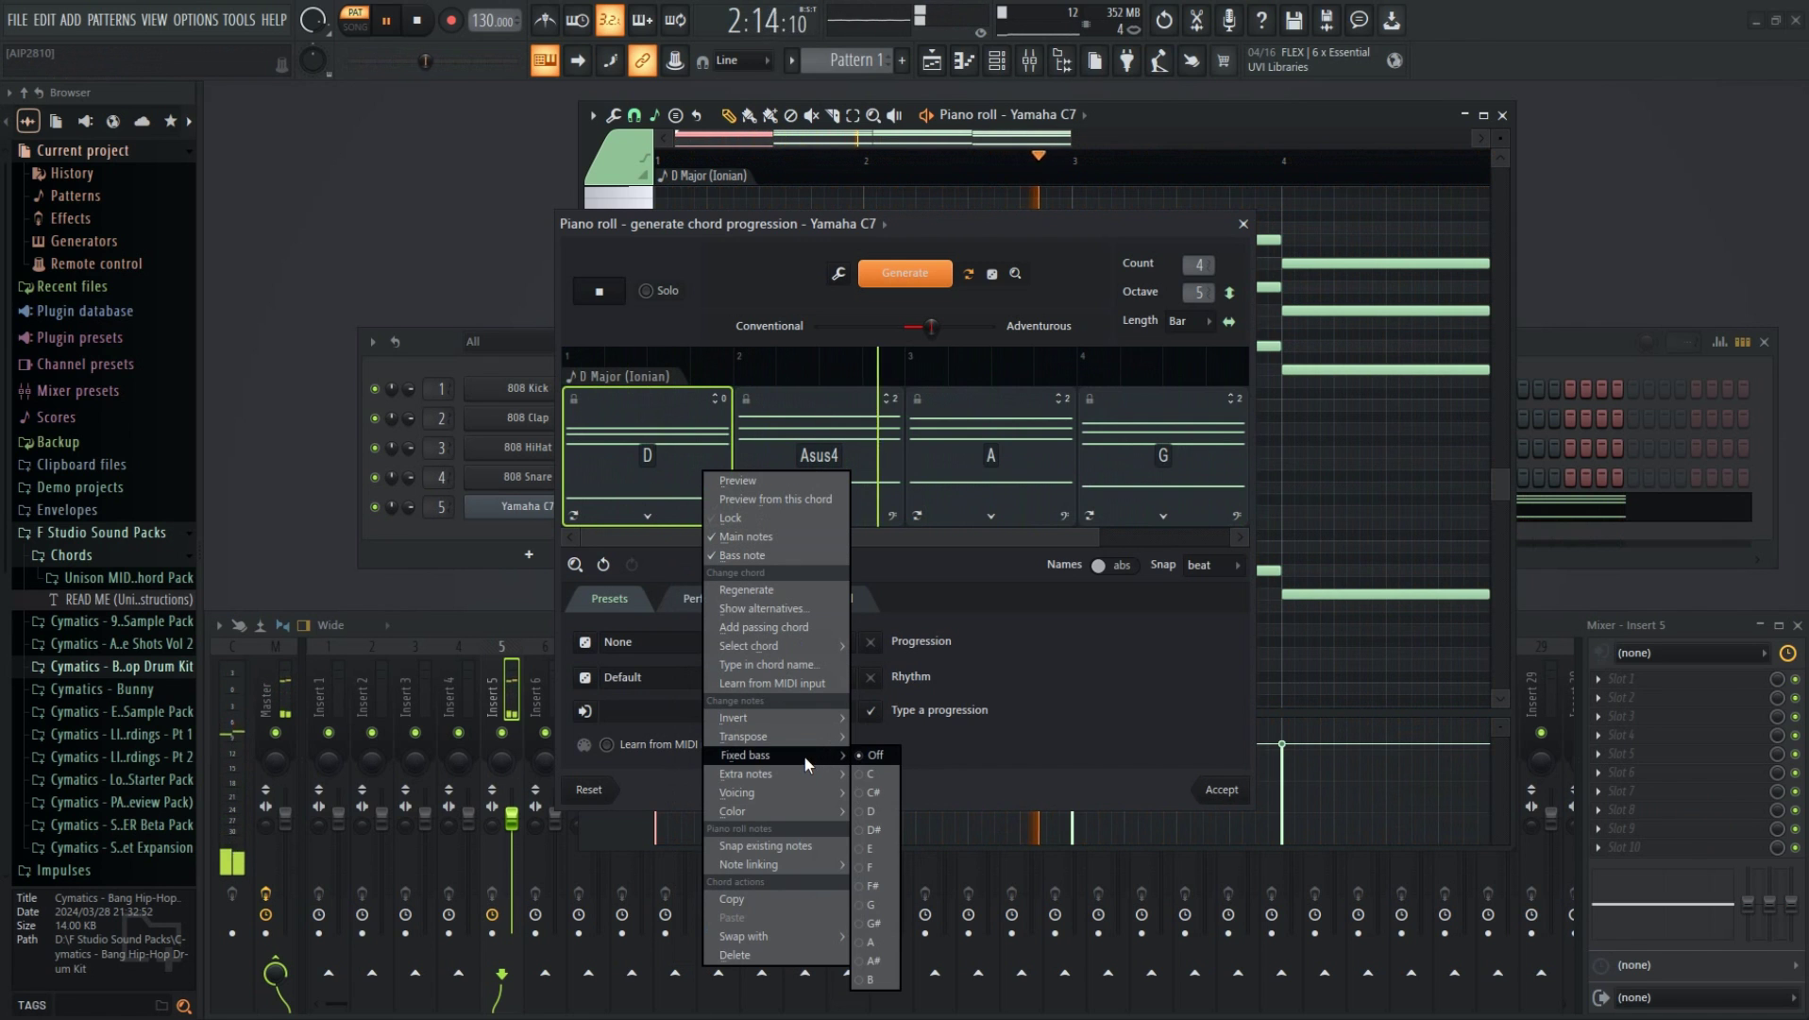
mouse_move(798, 788)
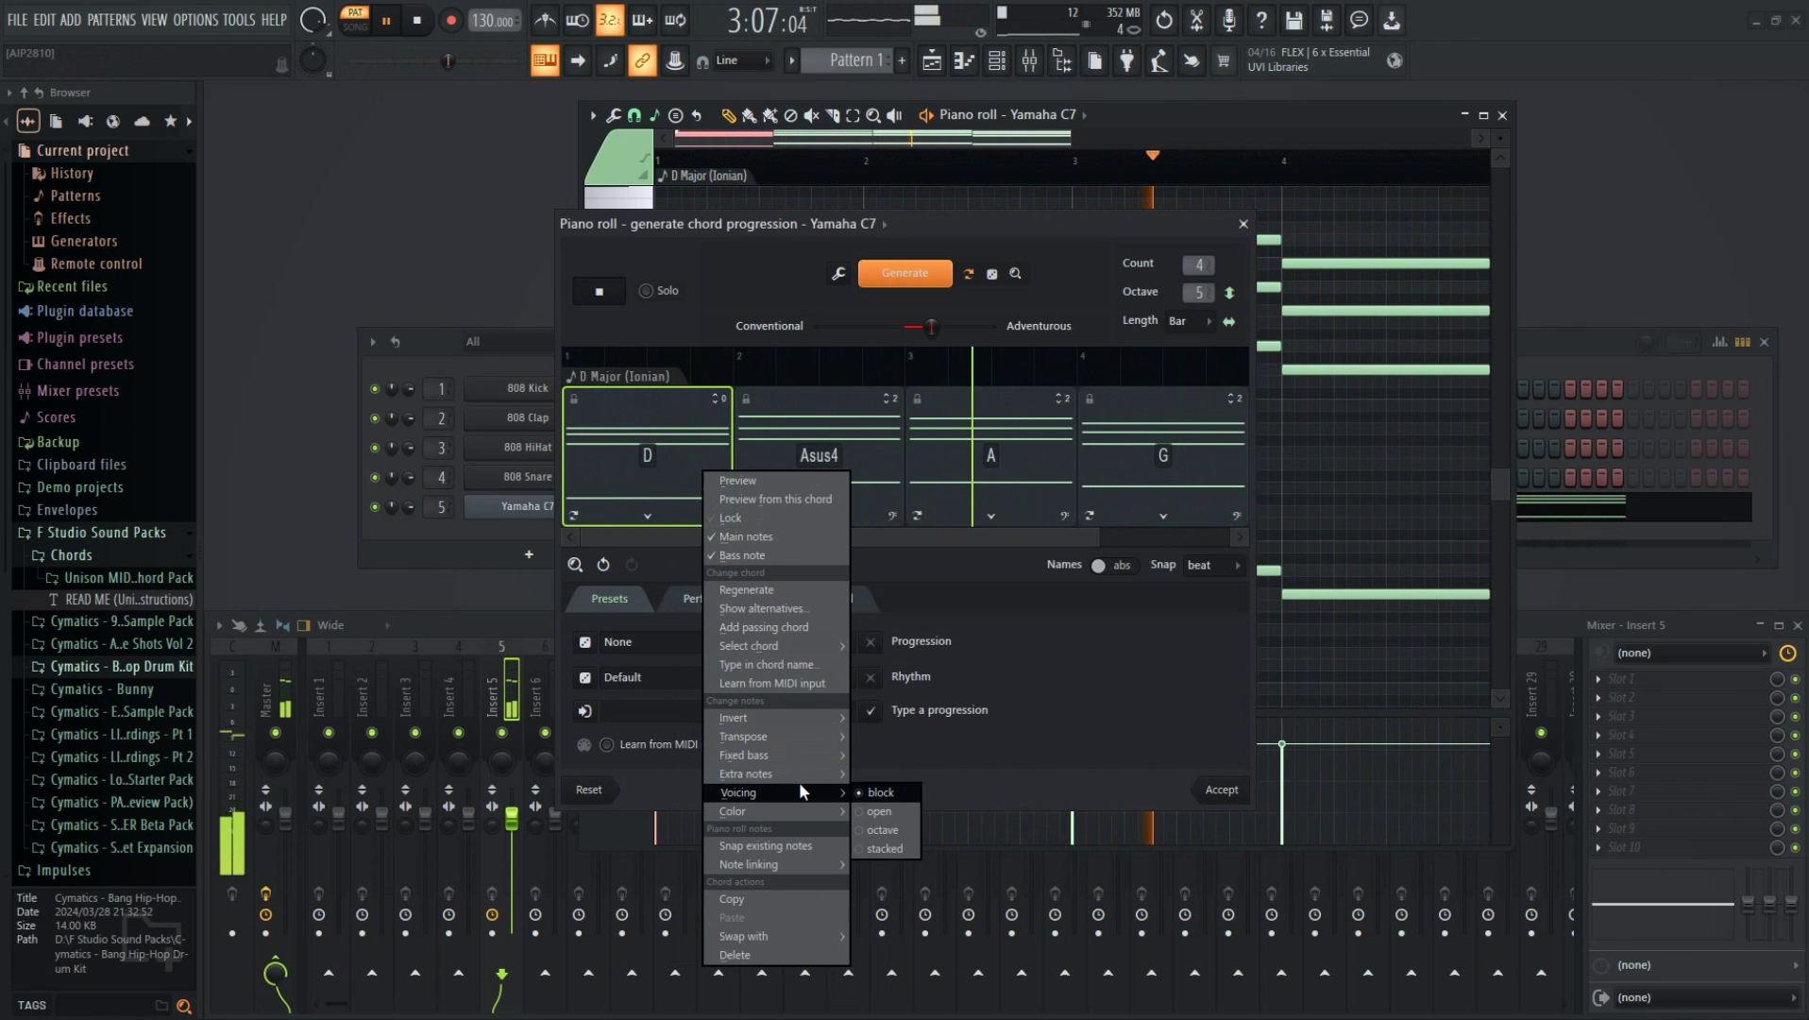
left_click(881, 815)
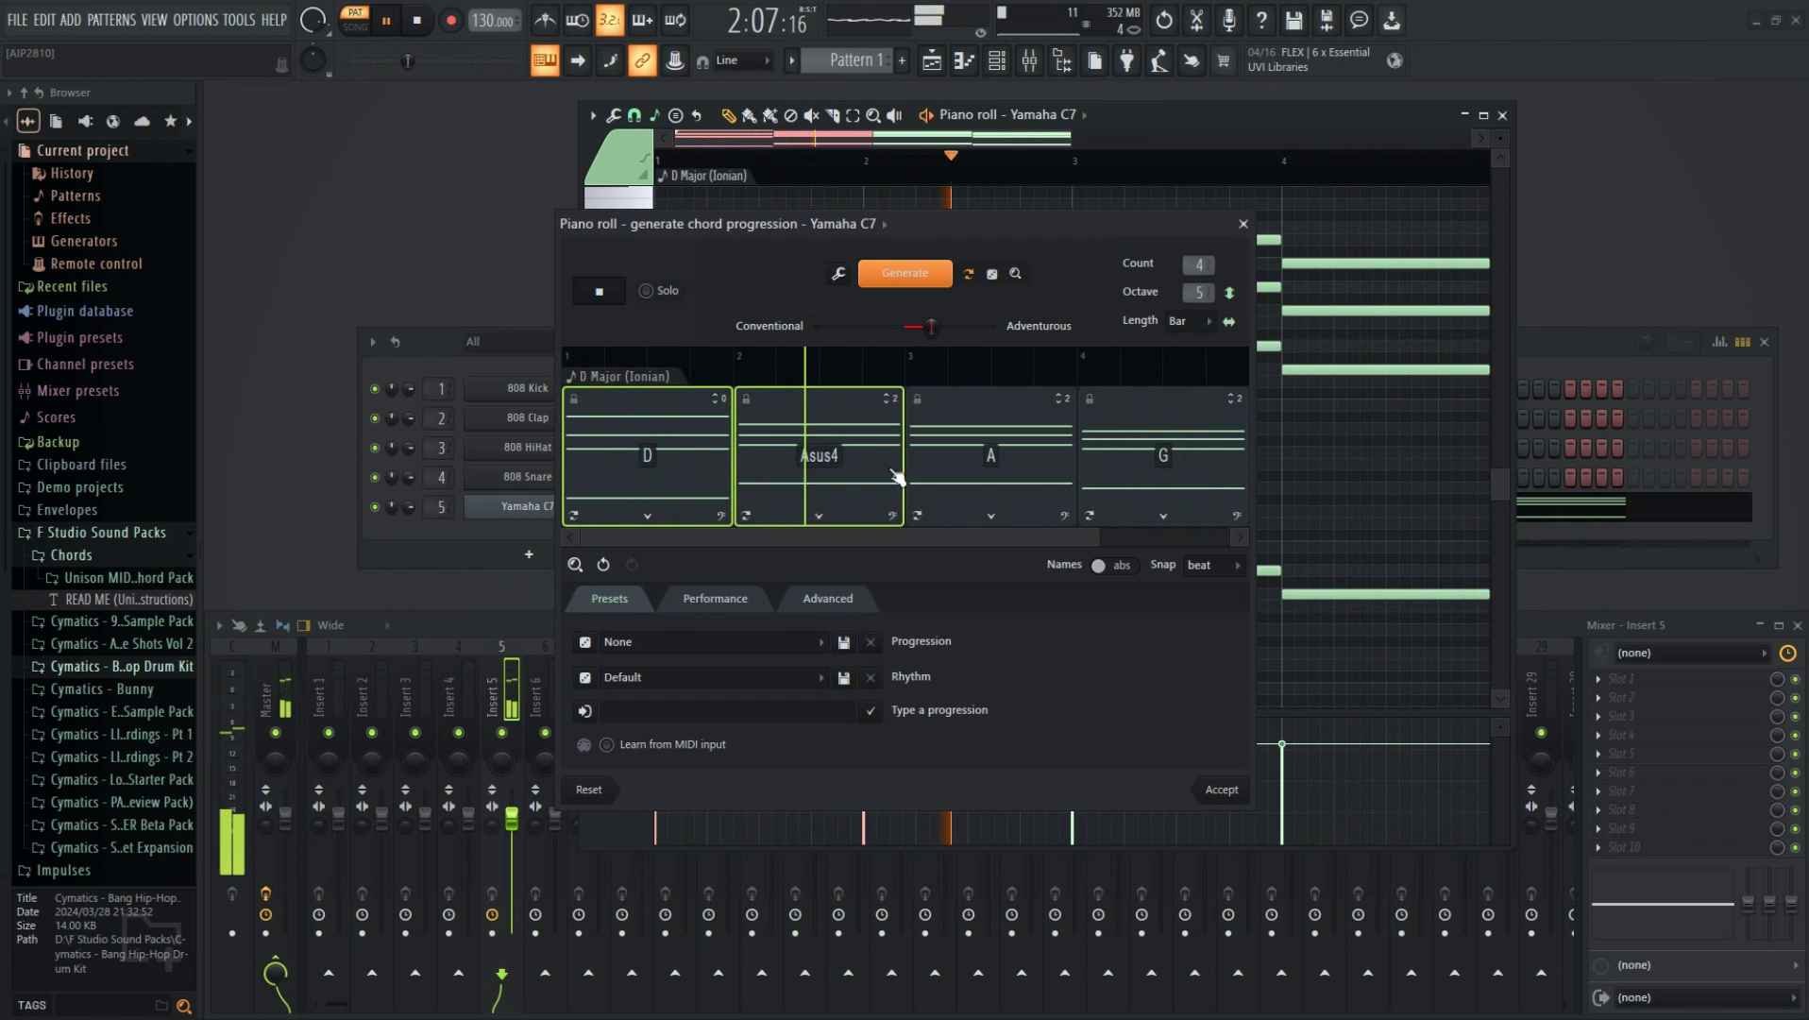
- Select just the D chord and change its voicing
left_click(1158, 474)
right_click(816, 478)
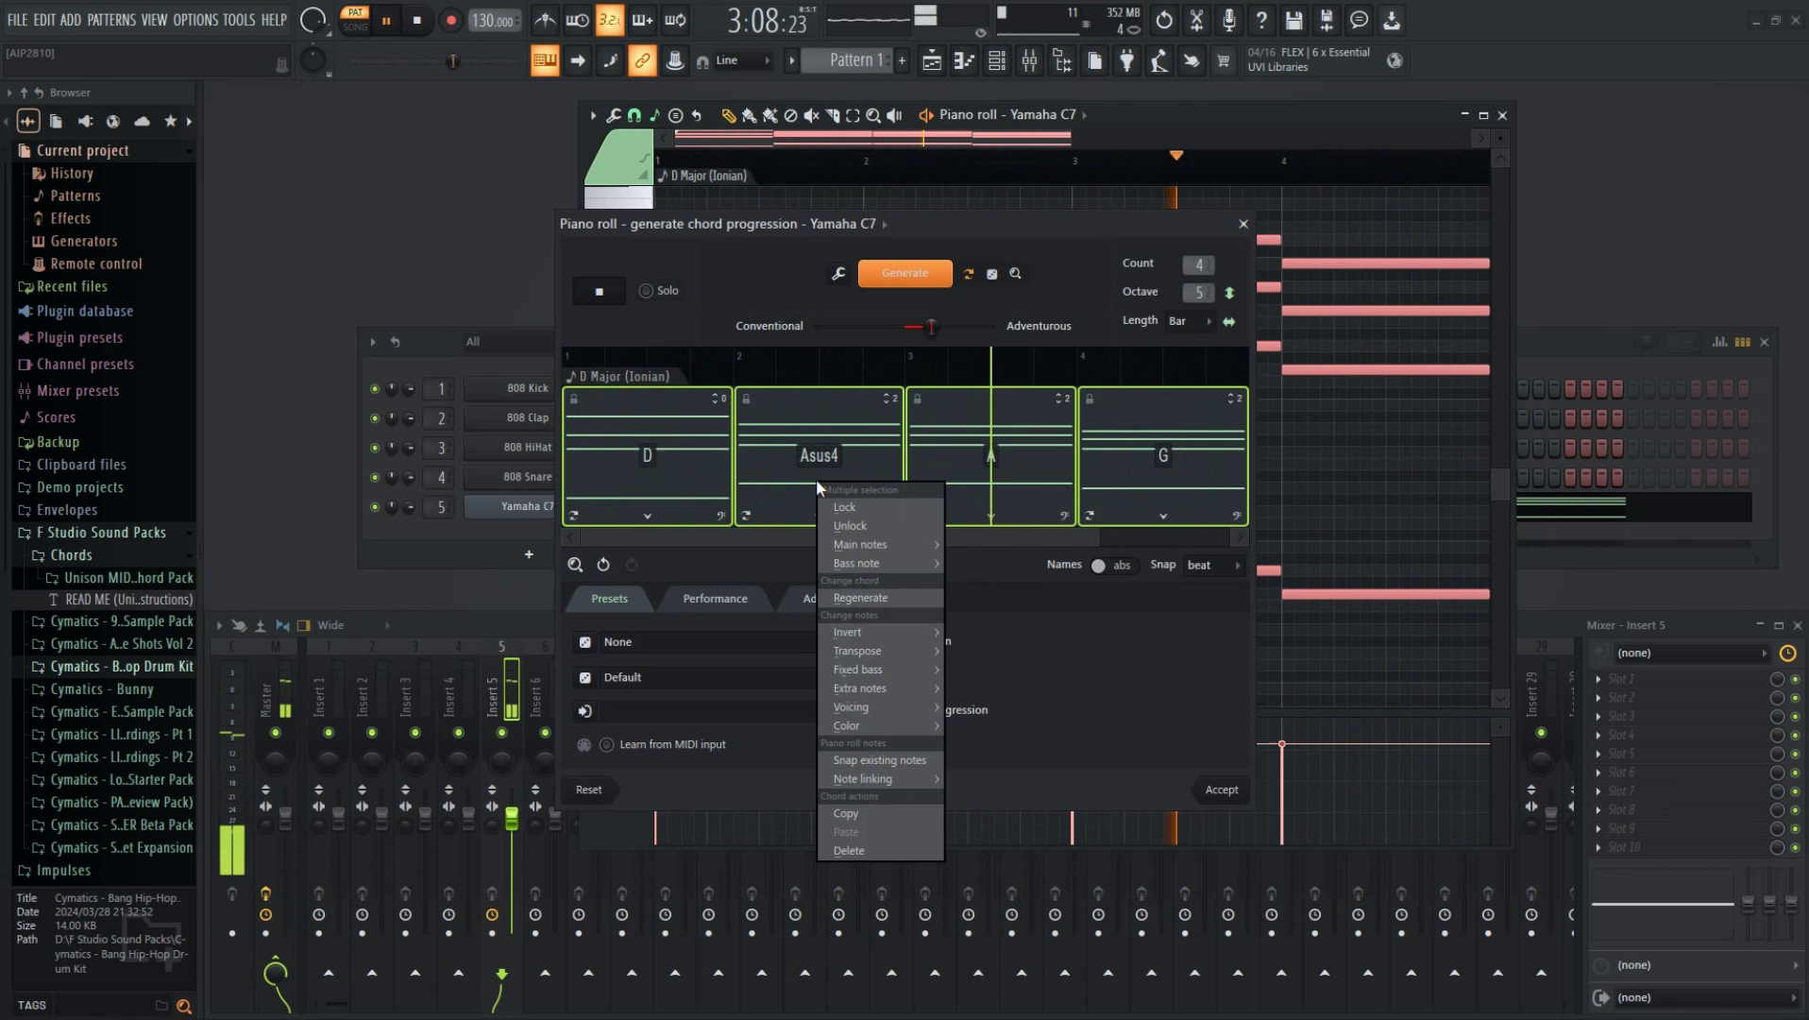
left_click(720, 490)
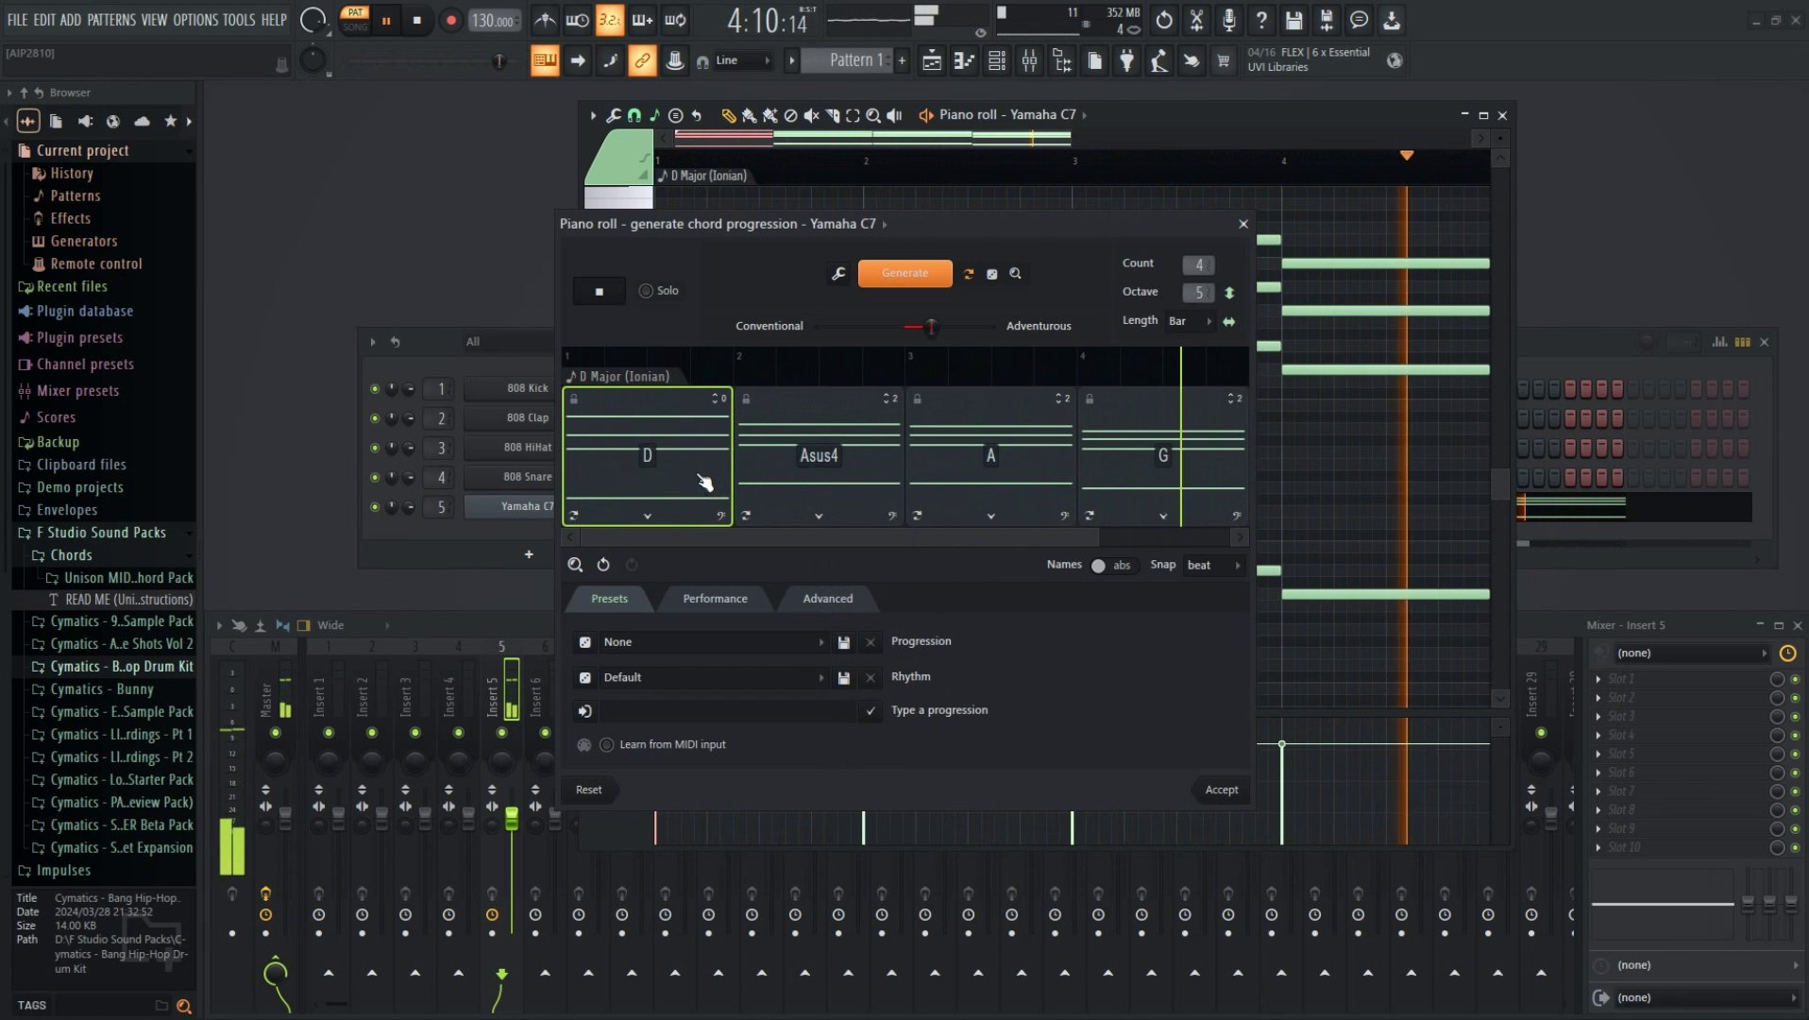
right_click(697, 468)
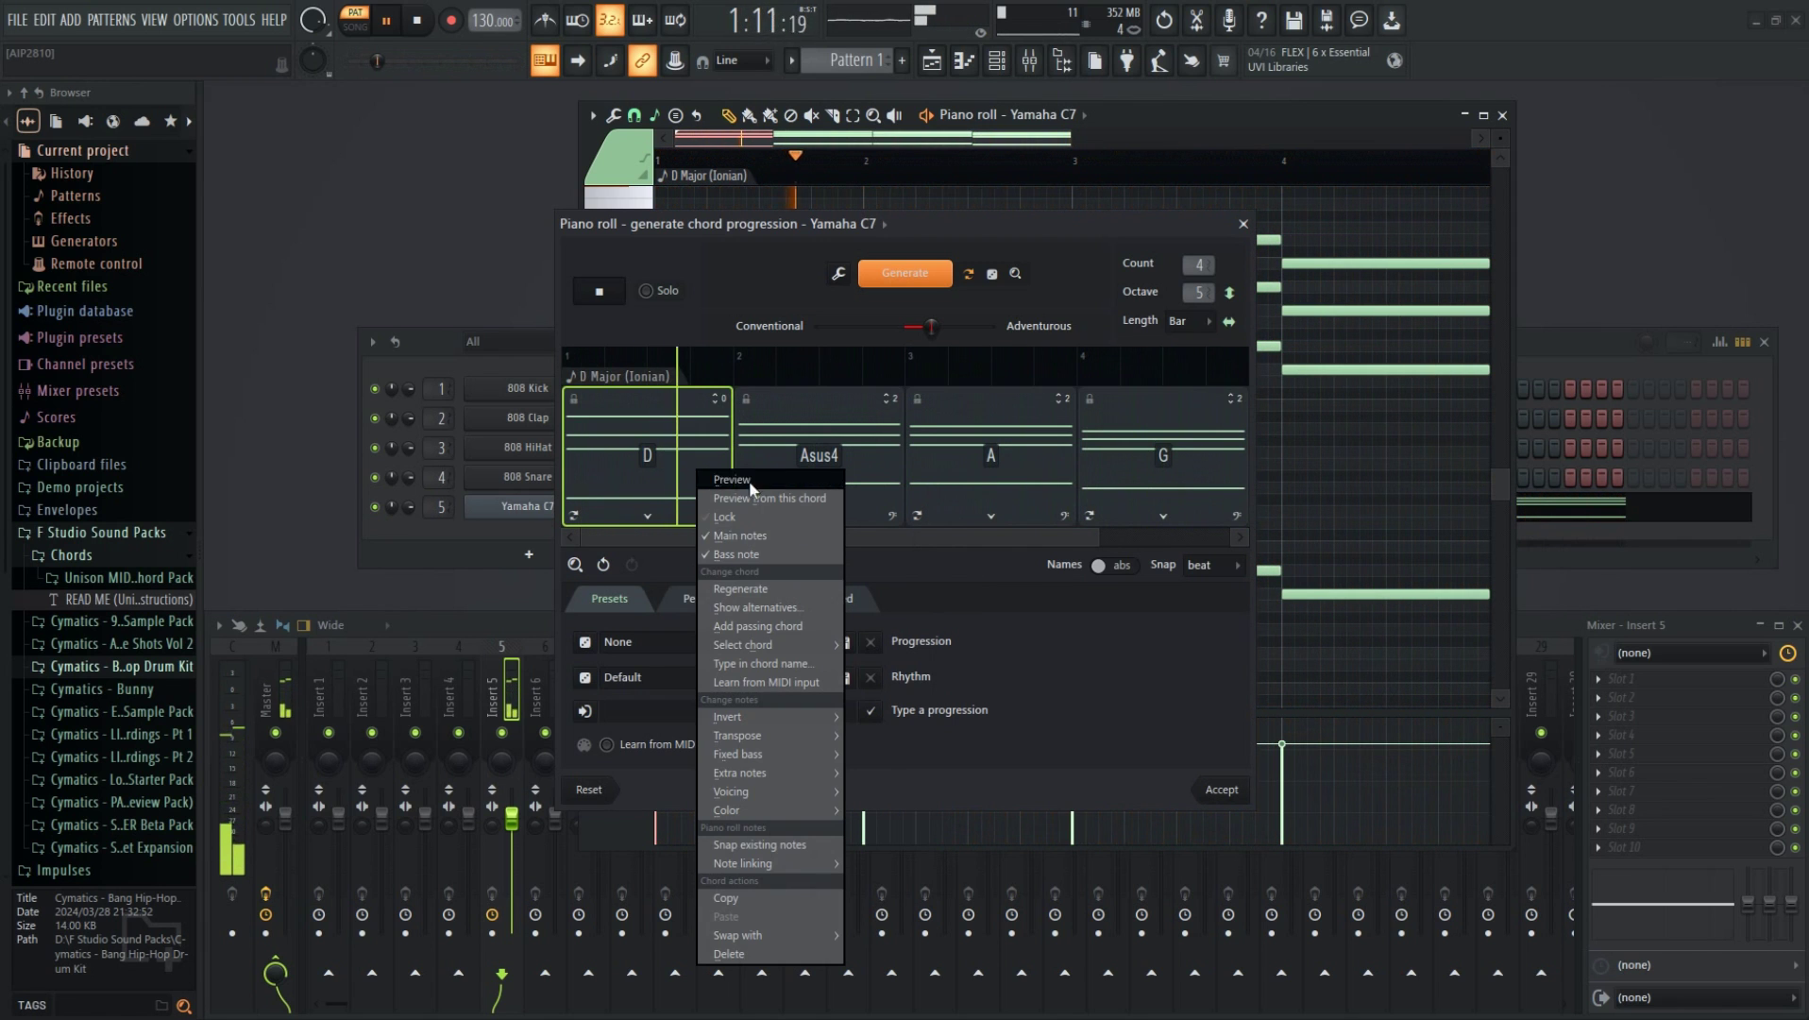
mouse_move(810, 798)
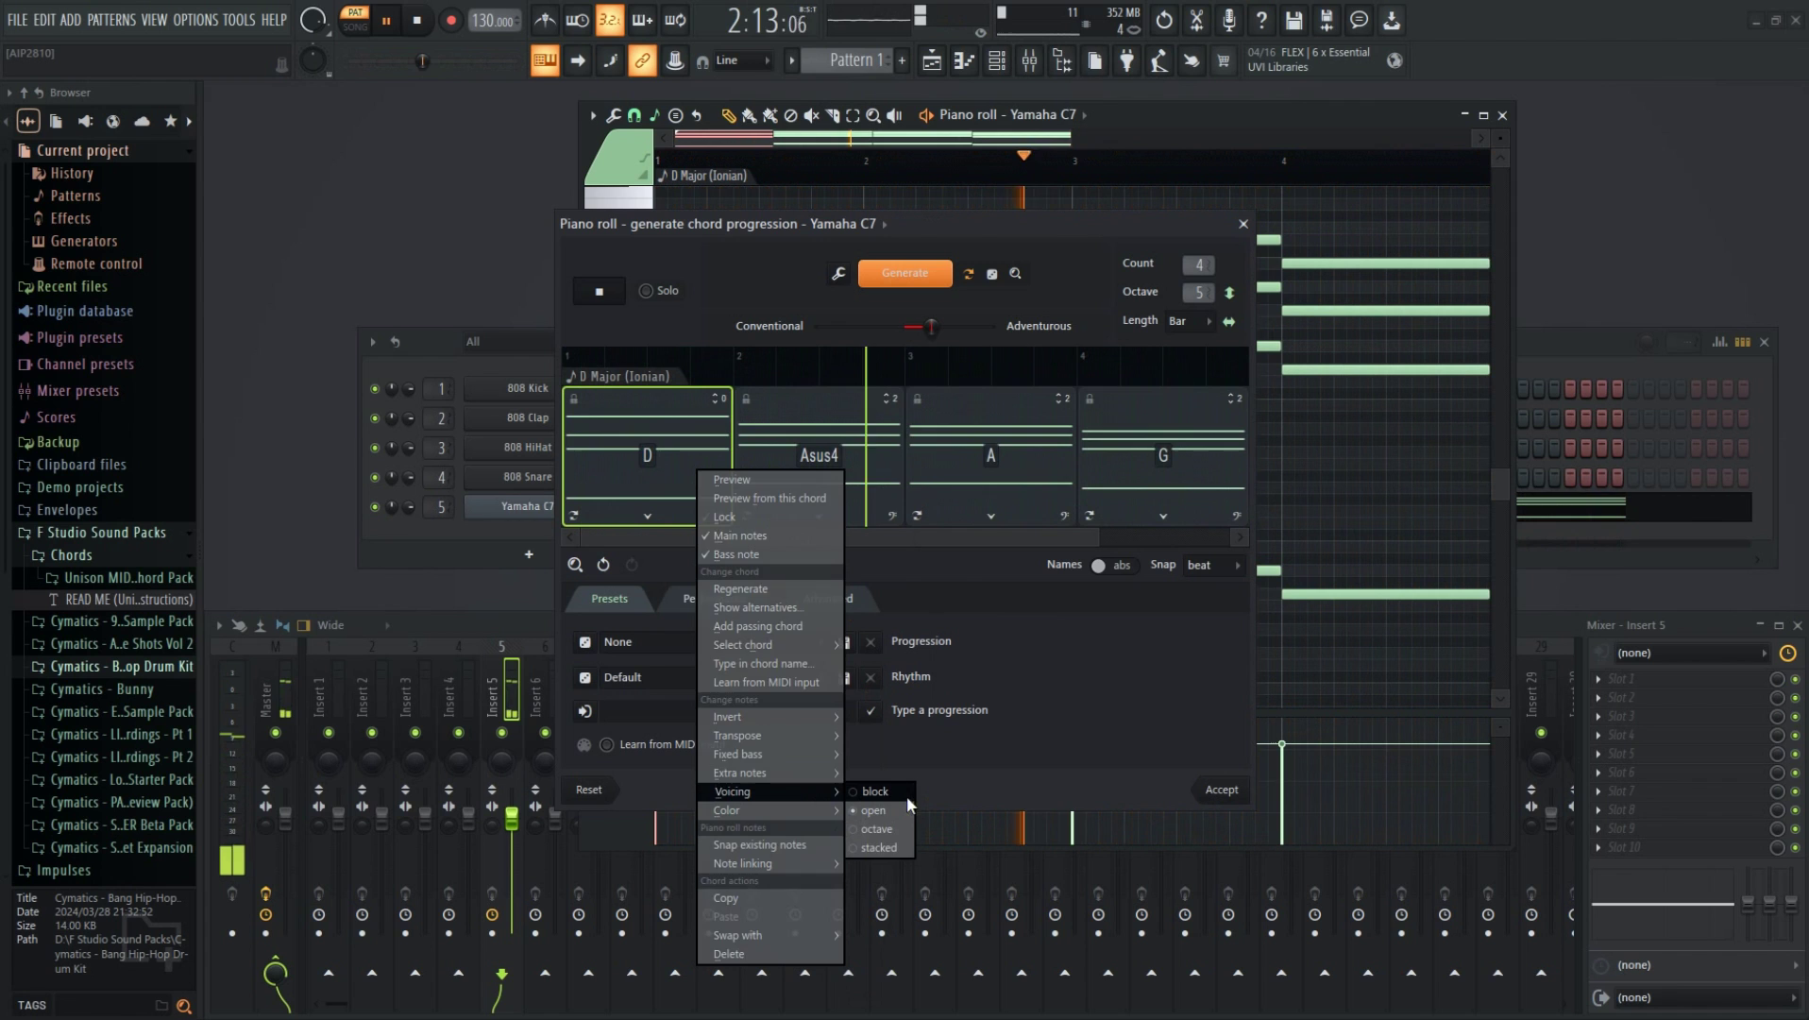
left_click(878, 796)
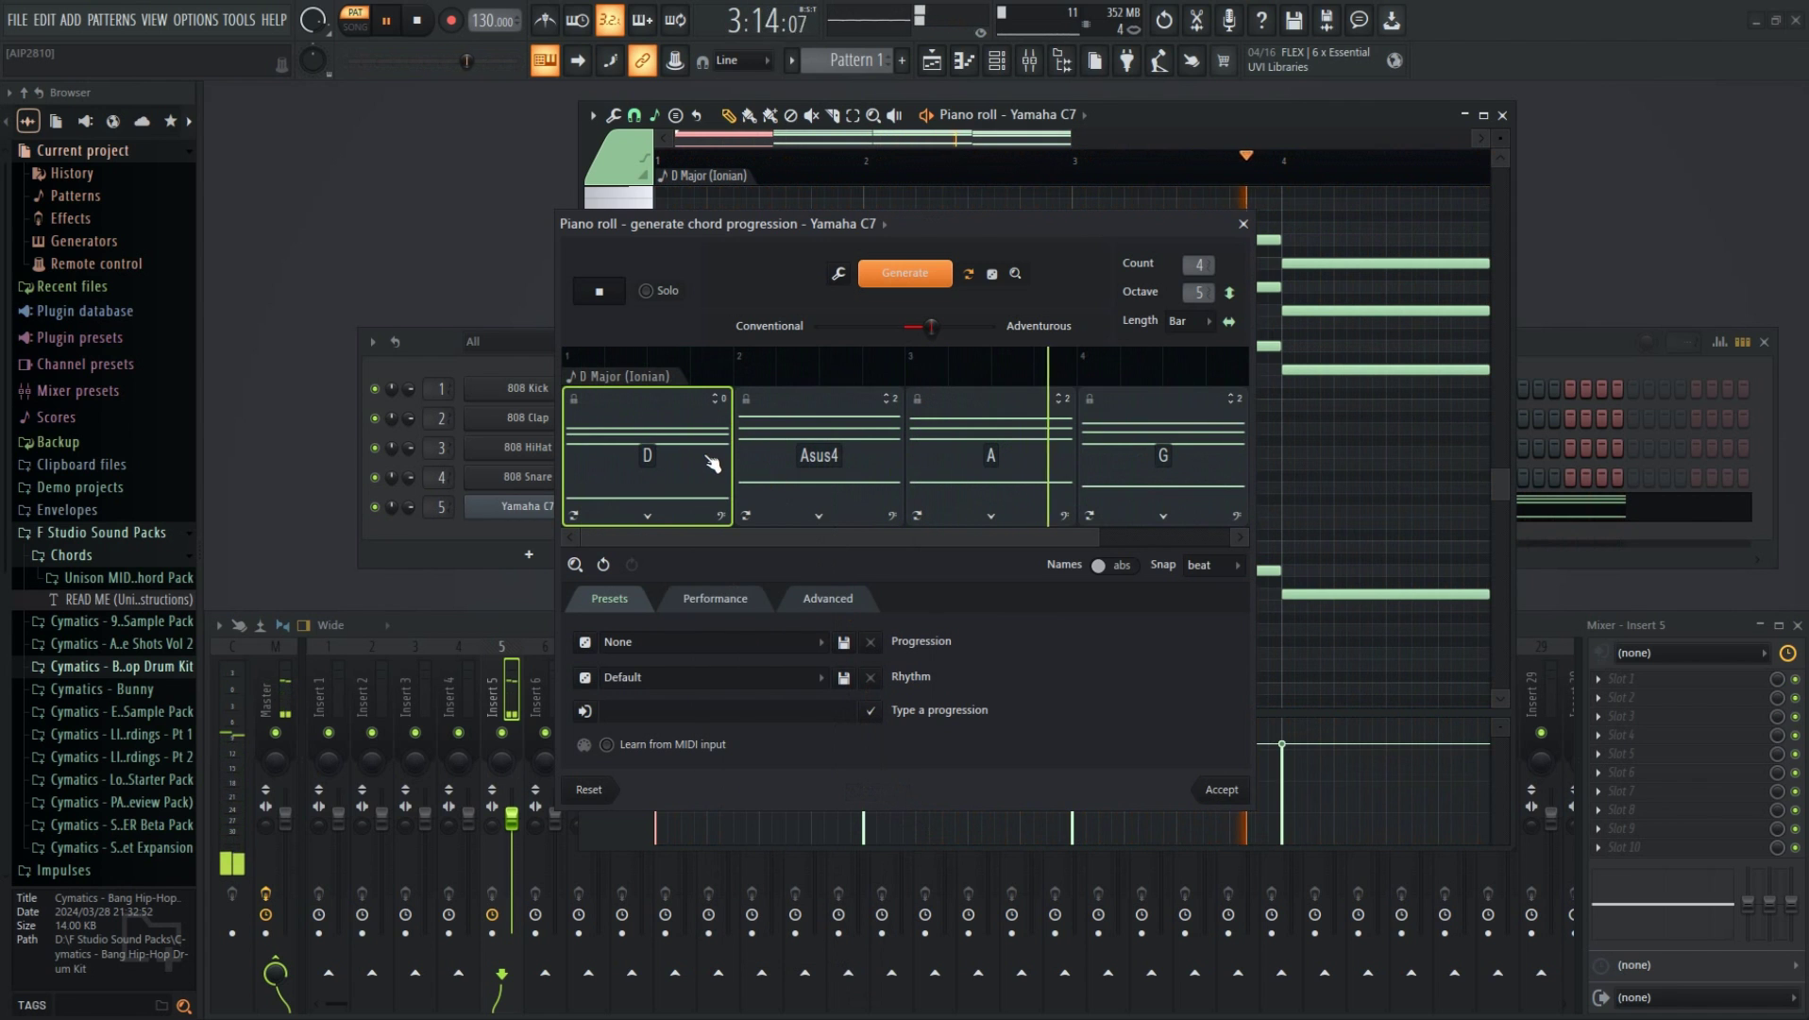
- Add Asus4, A and G to the selection and set all four chords to open voicing
left_click(828, 433, "shift")
left_click(992, 435, "shift")
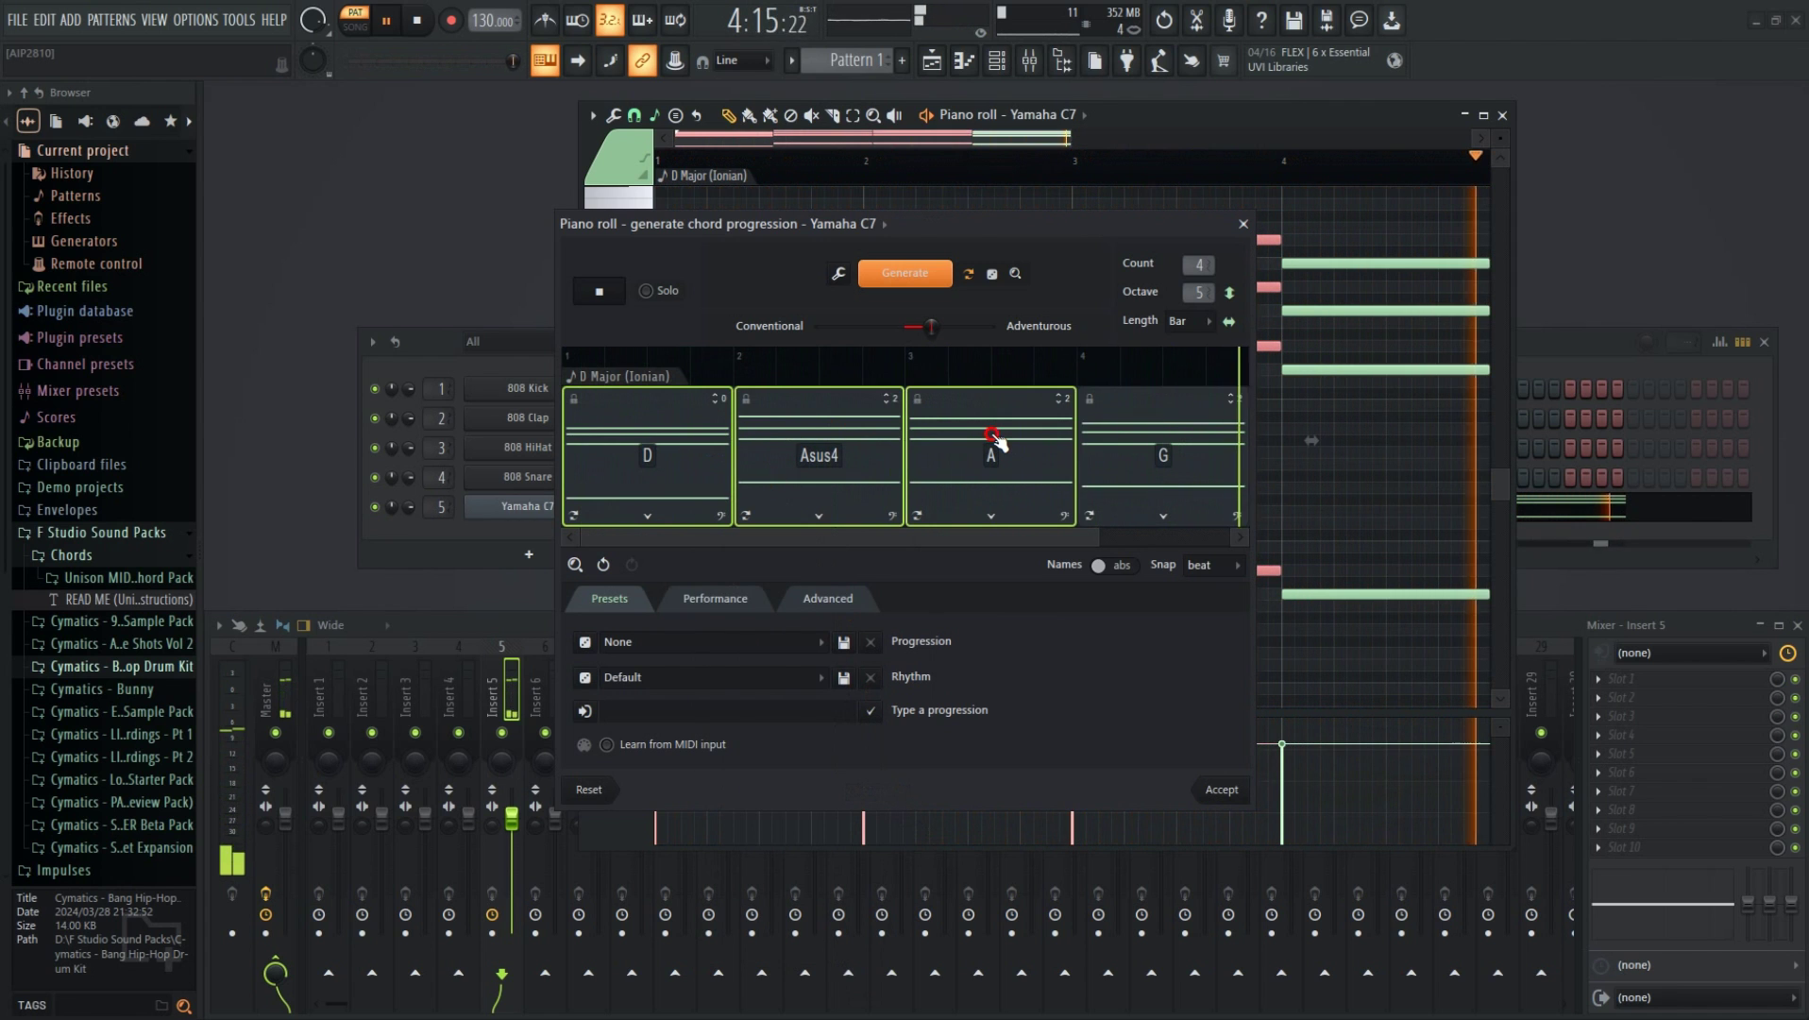
left_click(1145, 449, "shift")
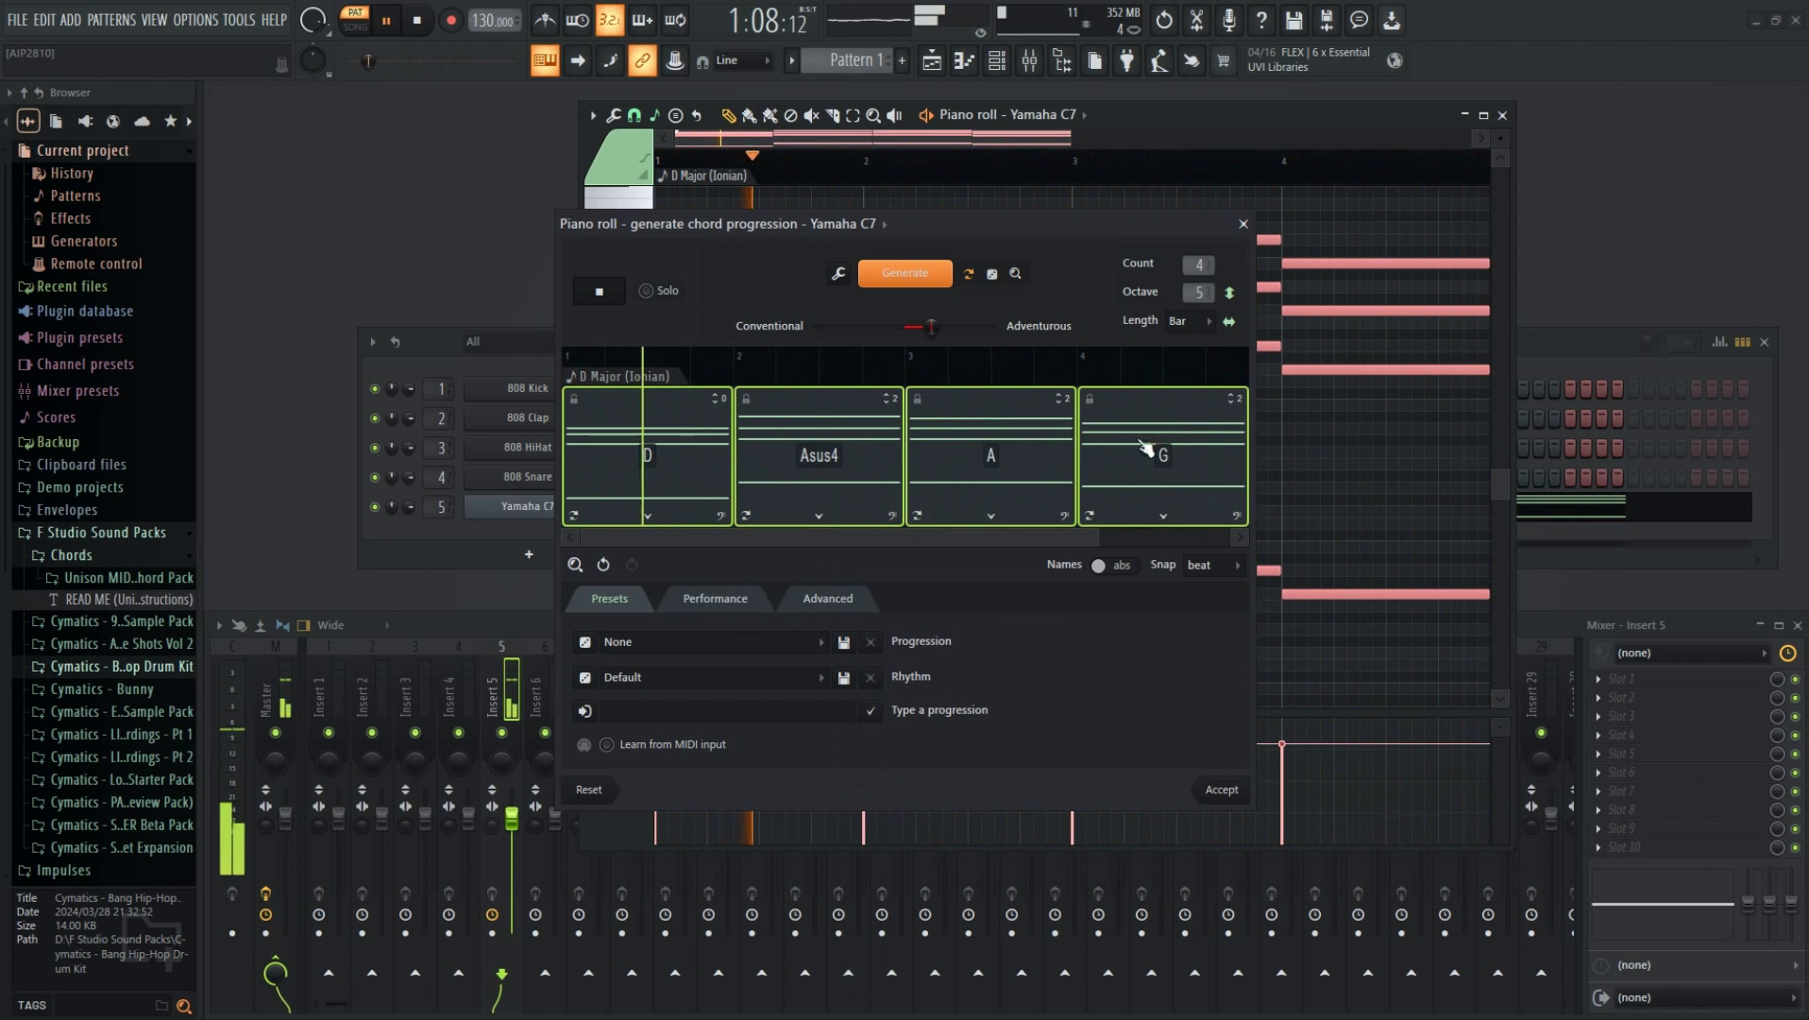
right_click(704, 462)
mouse_move(791, 680)
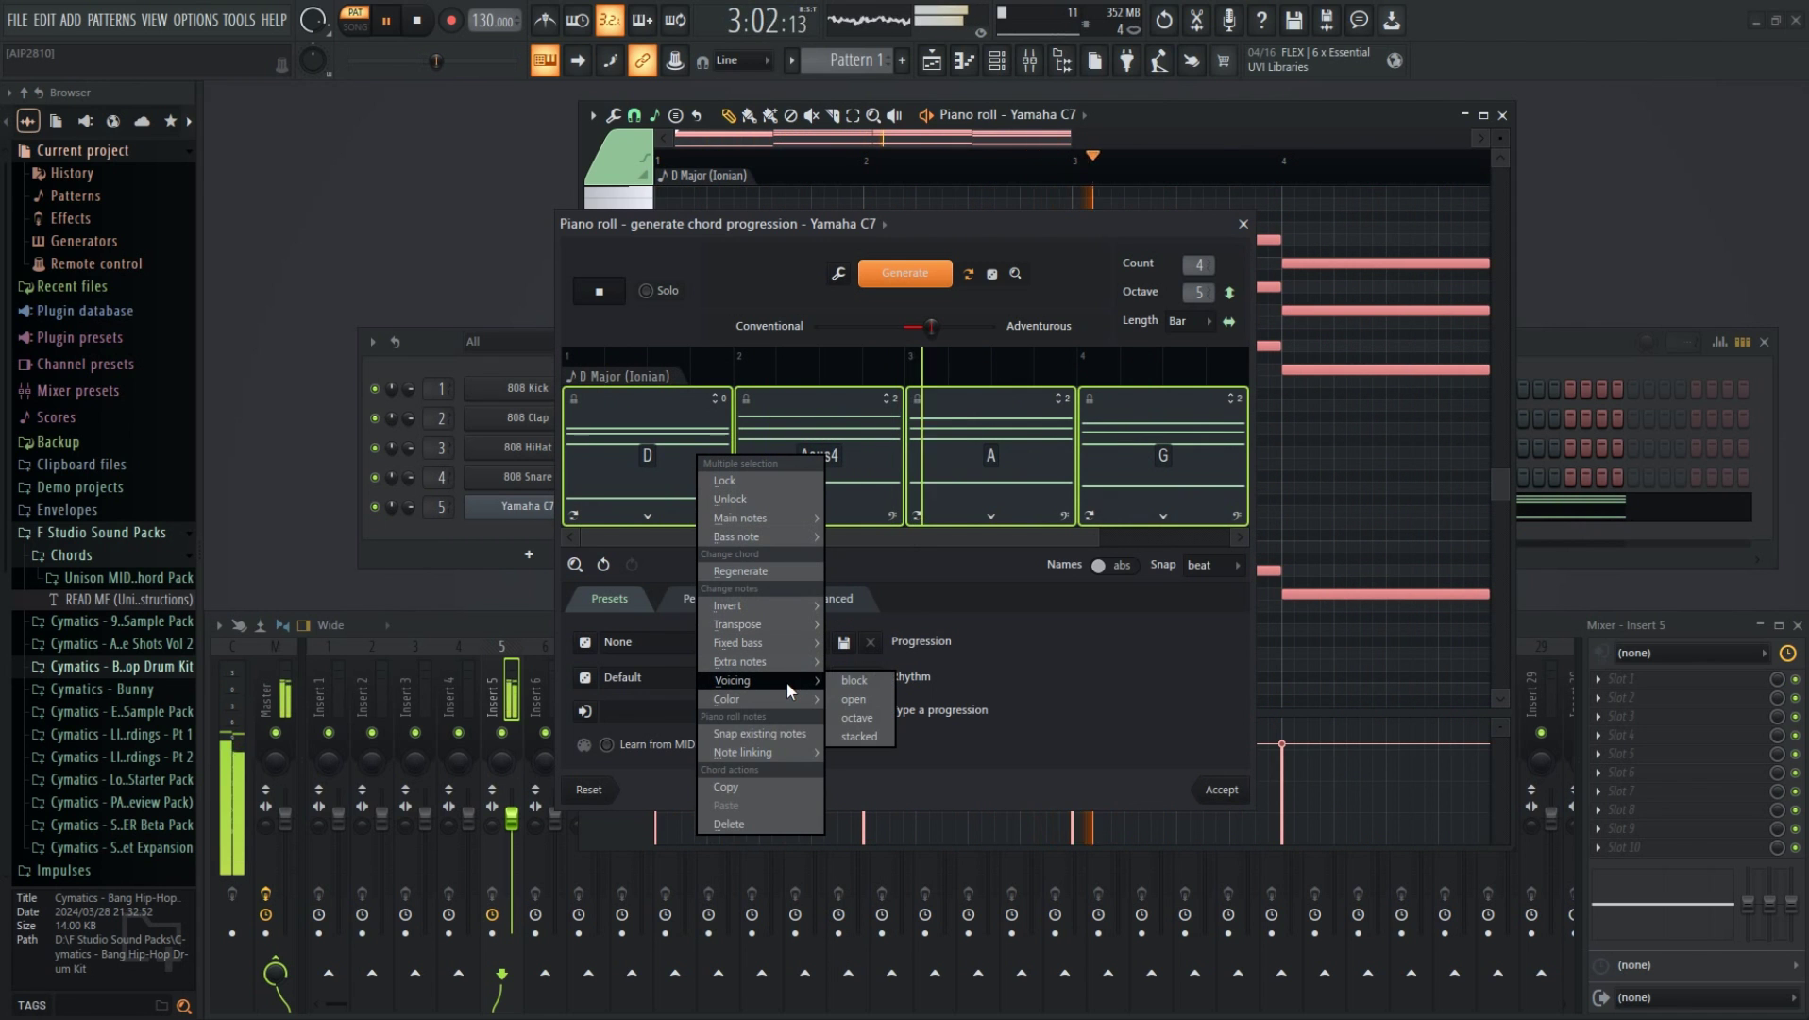
left_click(862, 703)
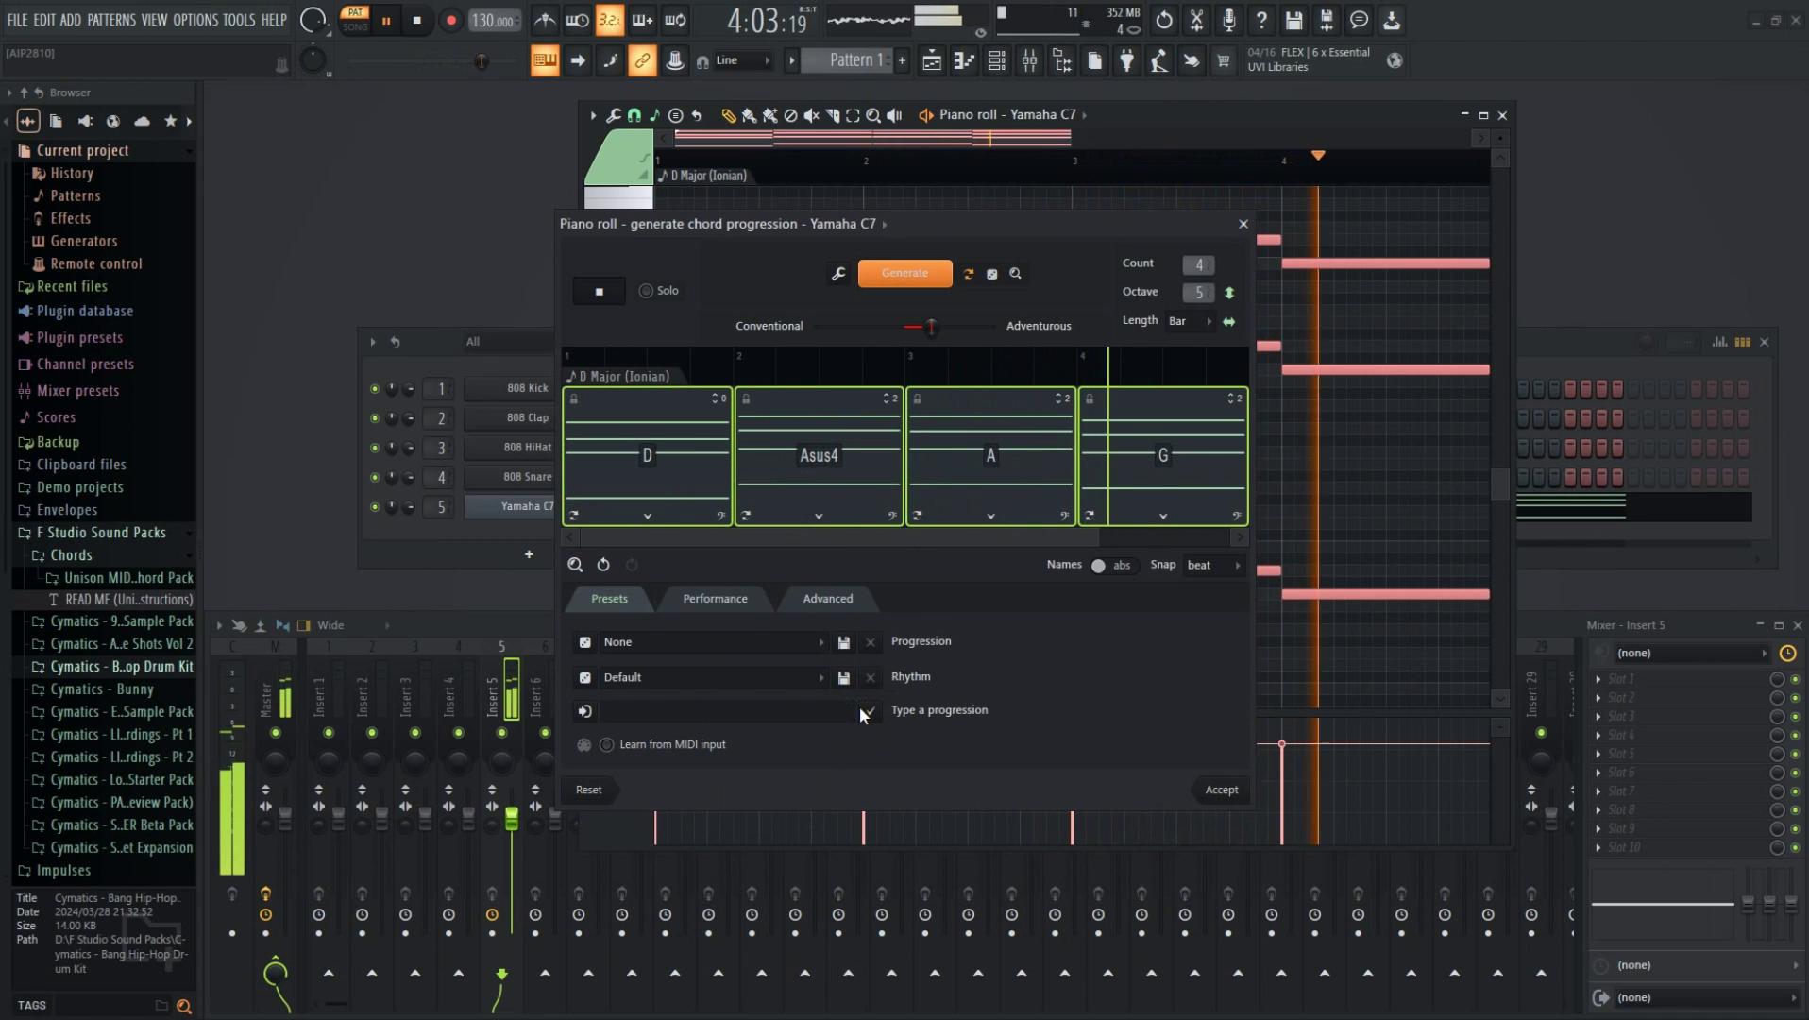
- Bring up the selected chords' Color submenu showing colours 1–16
right_click(763, 479)
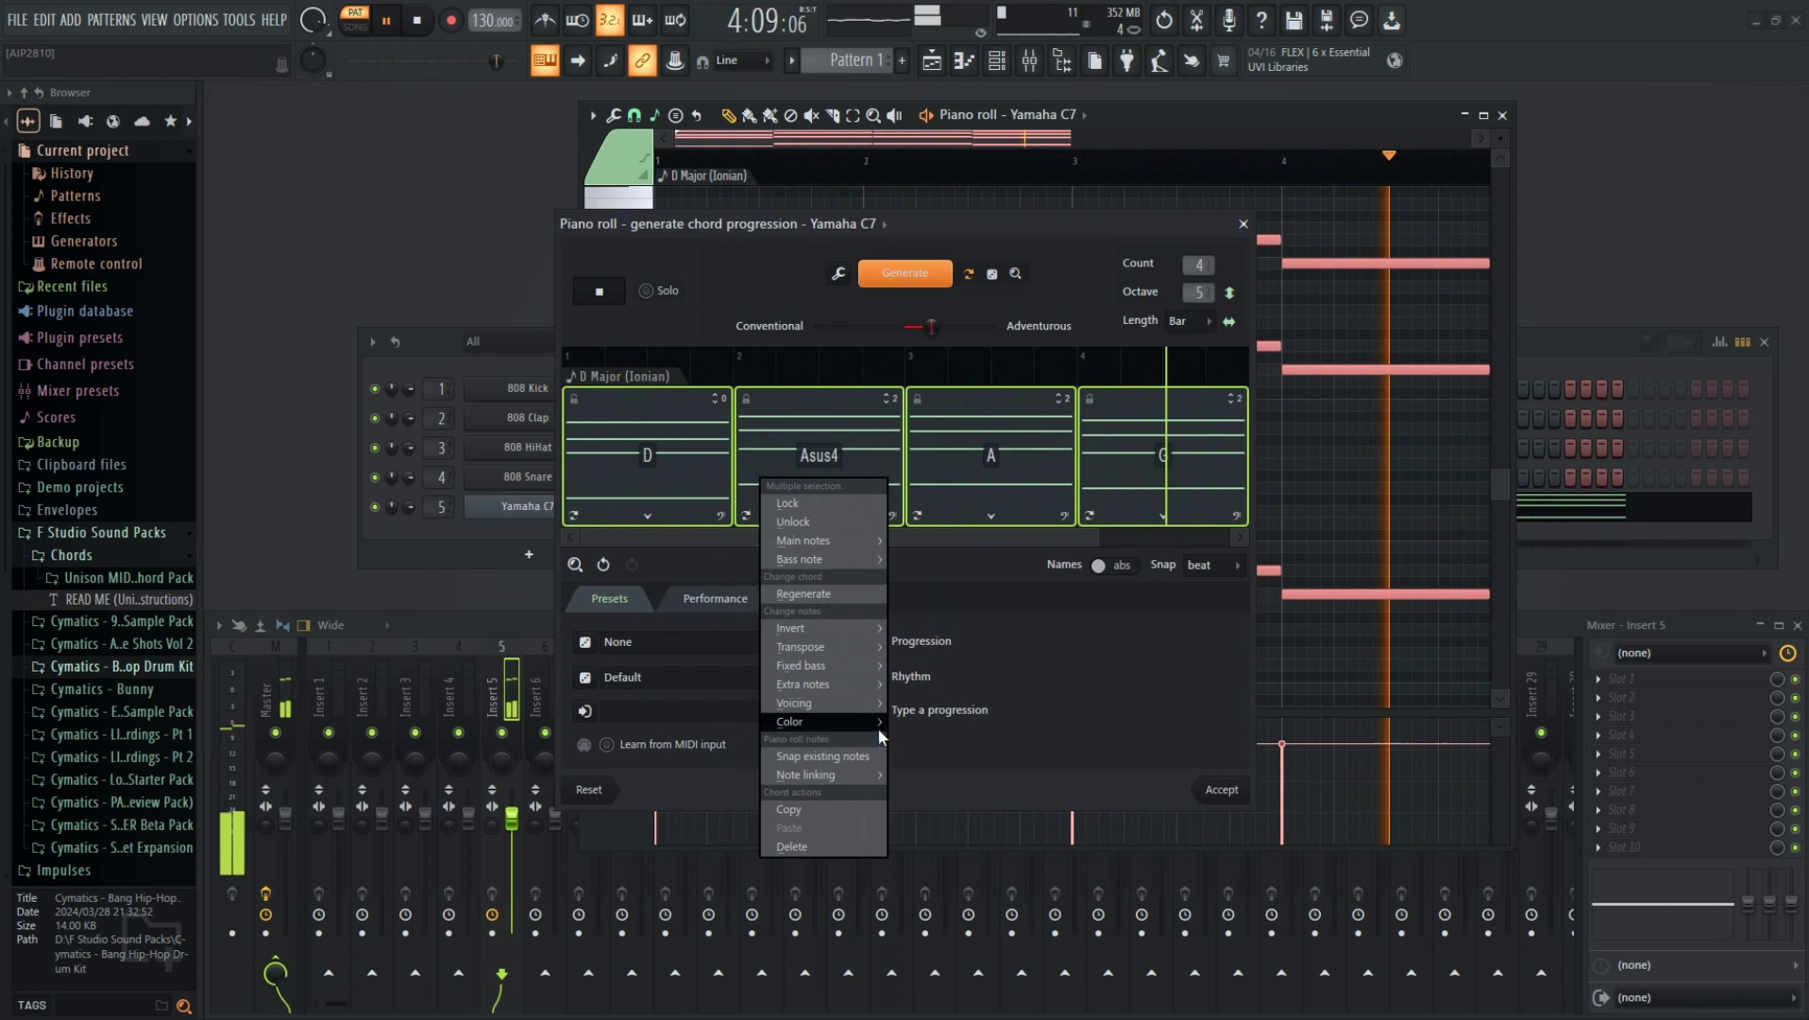
left_click(915, 743)
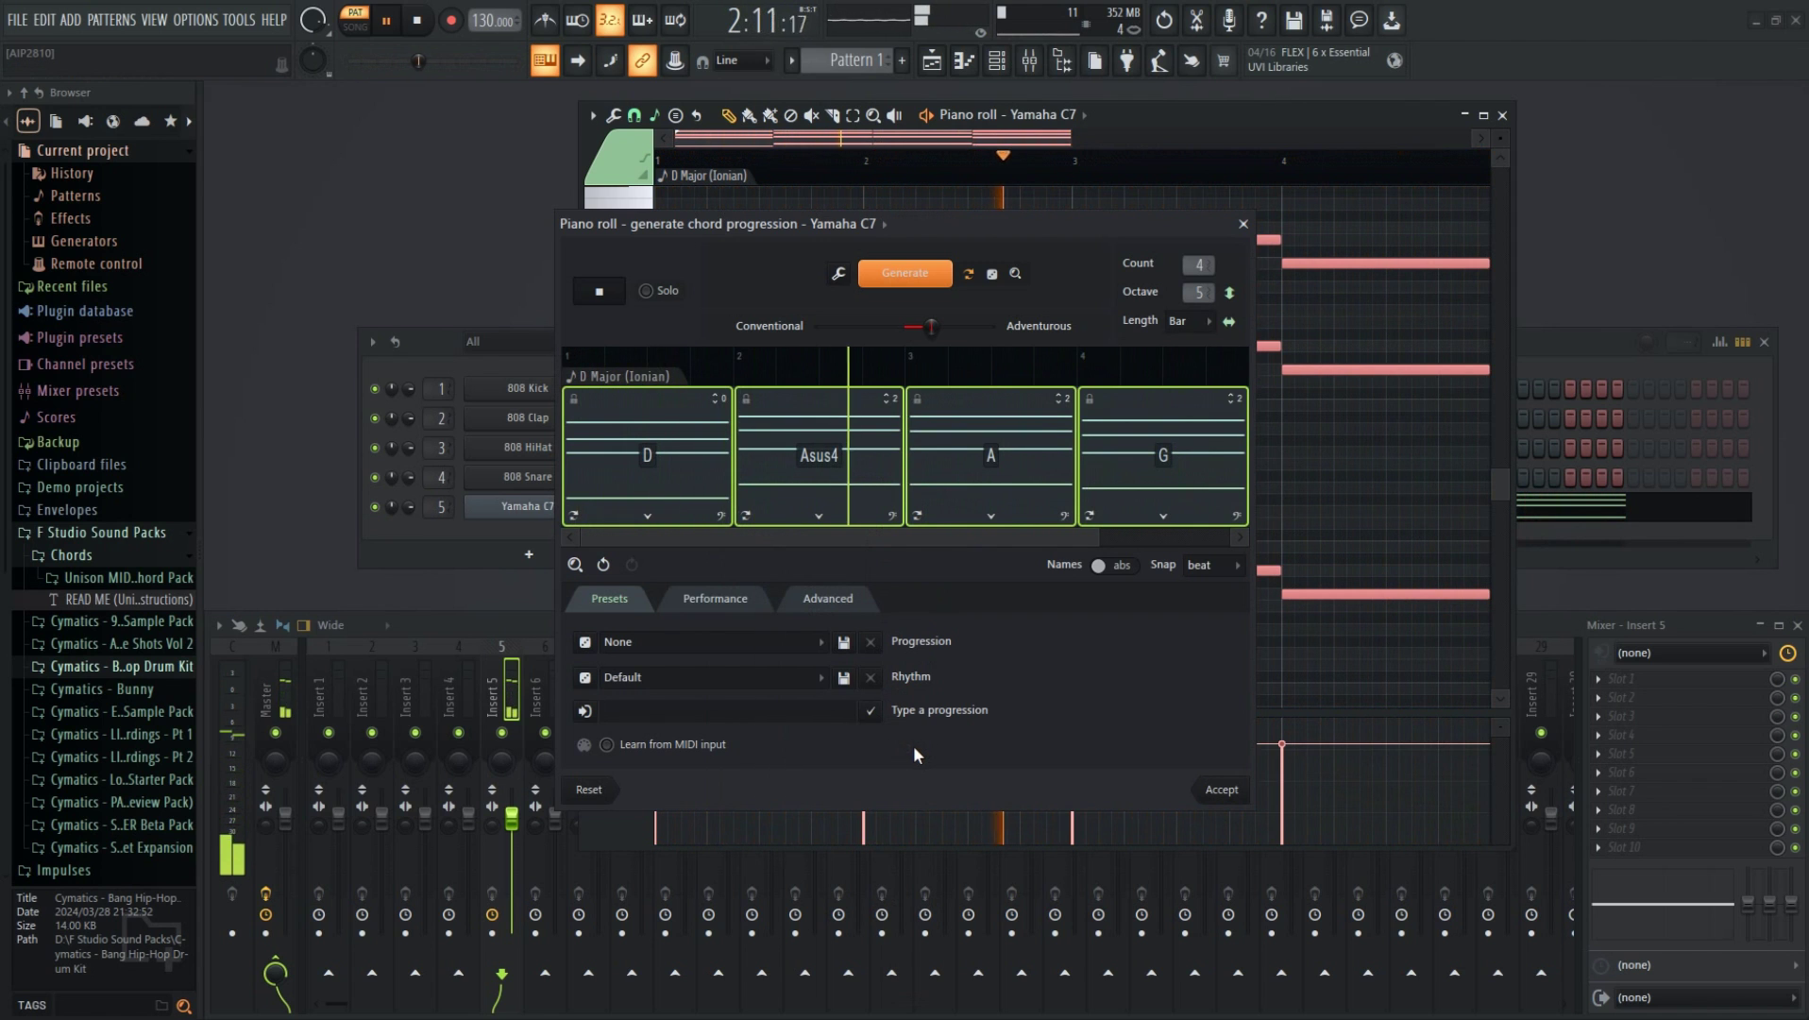
right_click(692, 472)
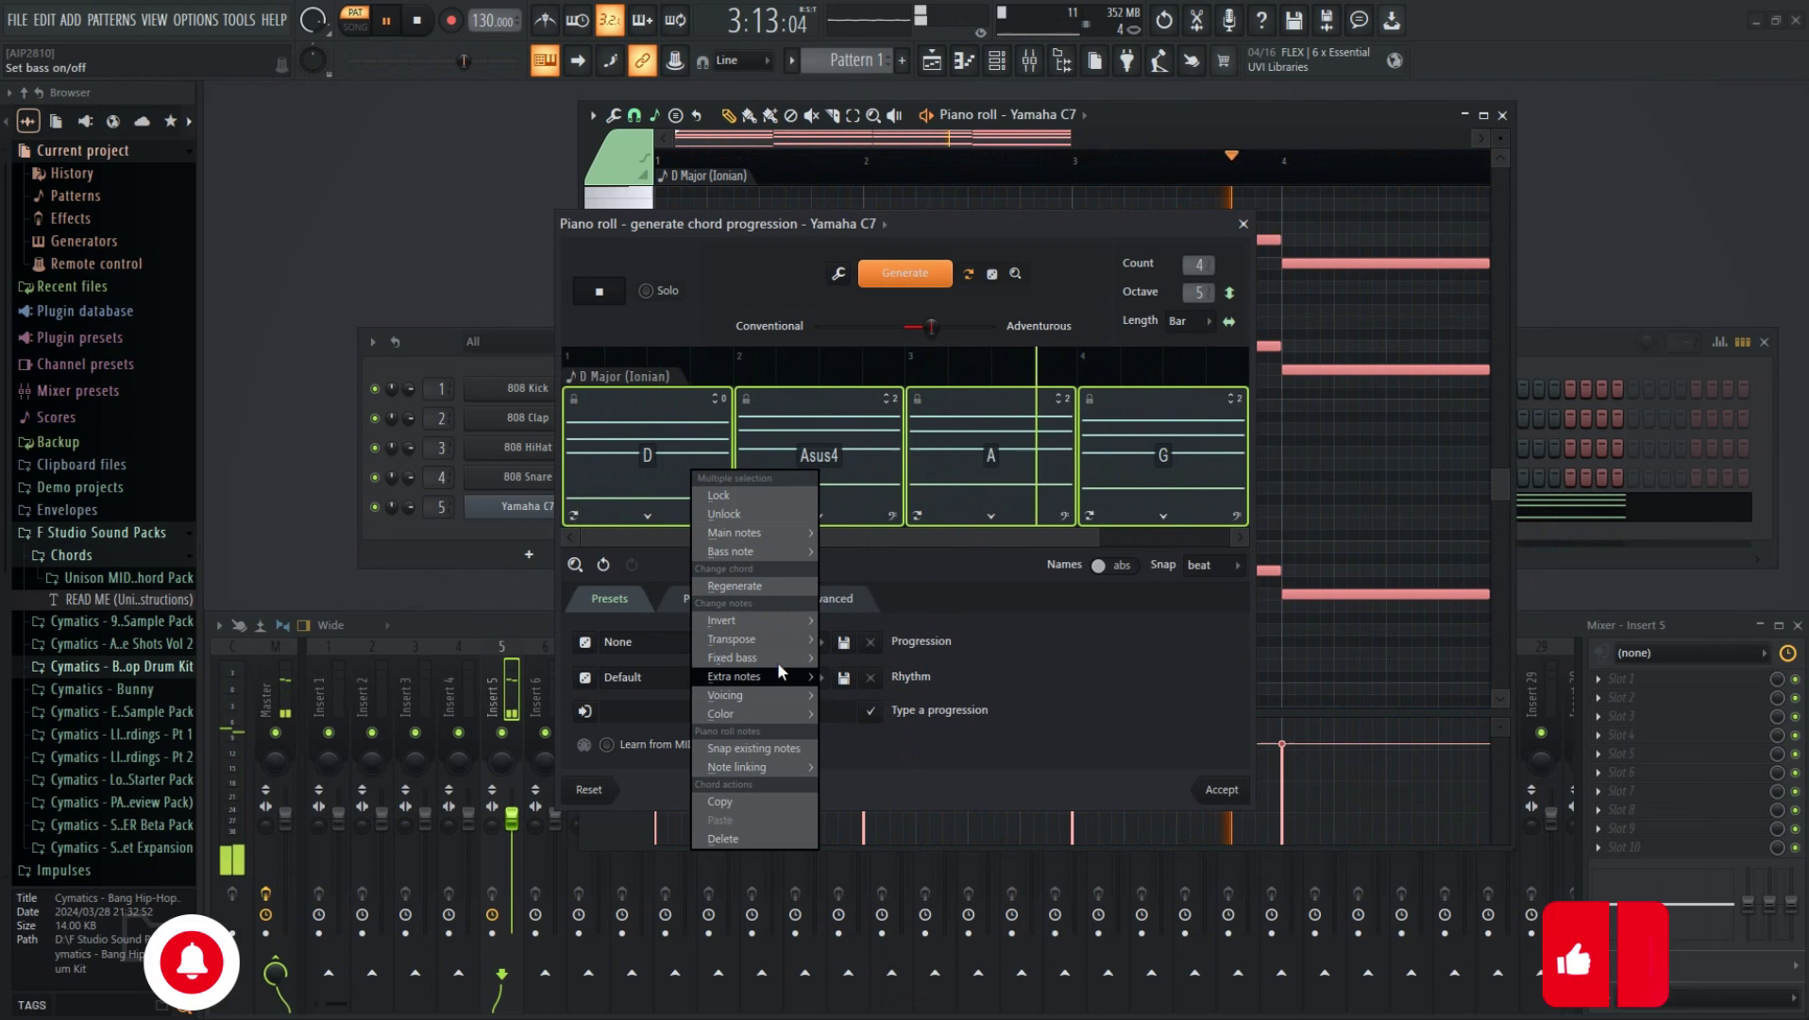
mouse_move(773, 714)
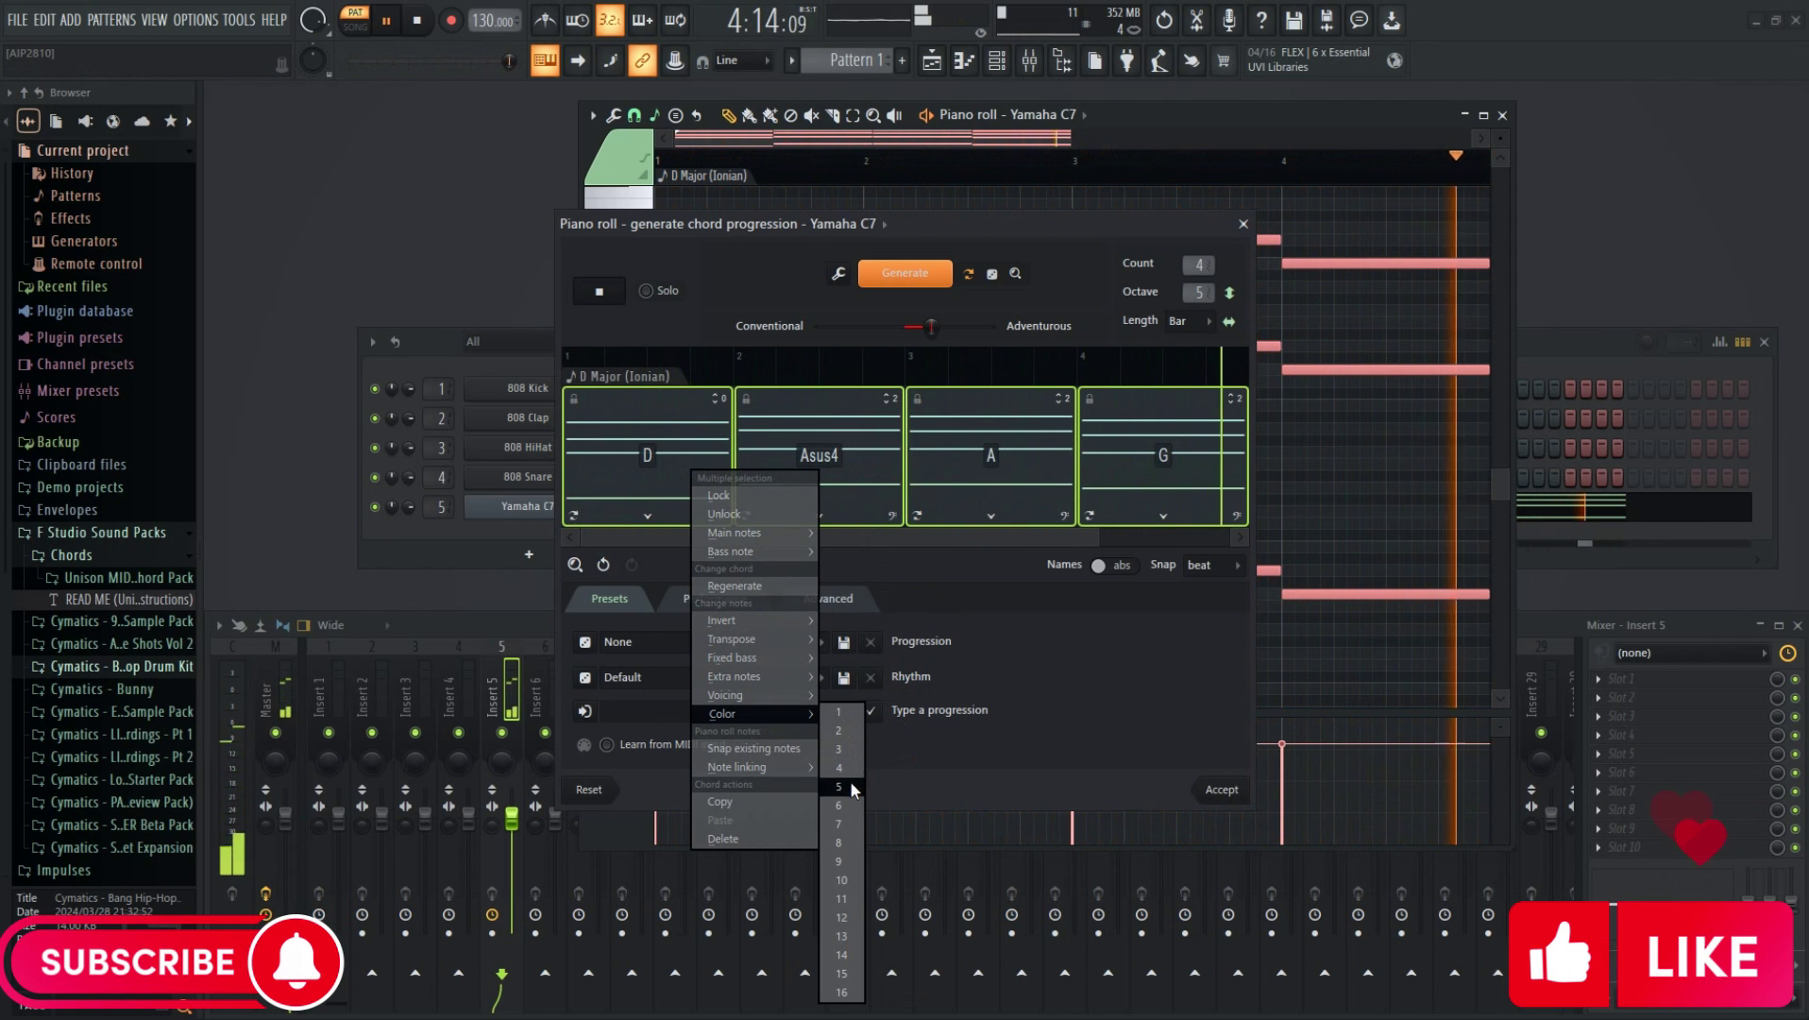